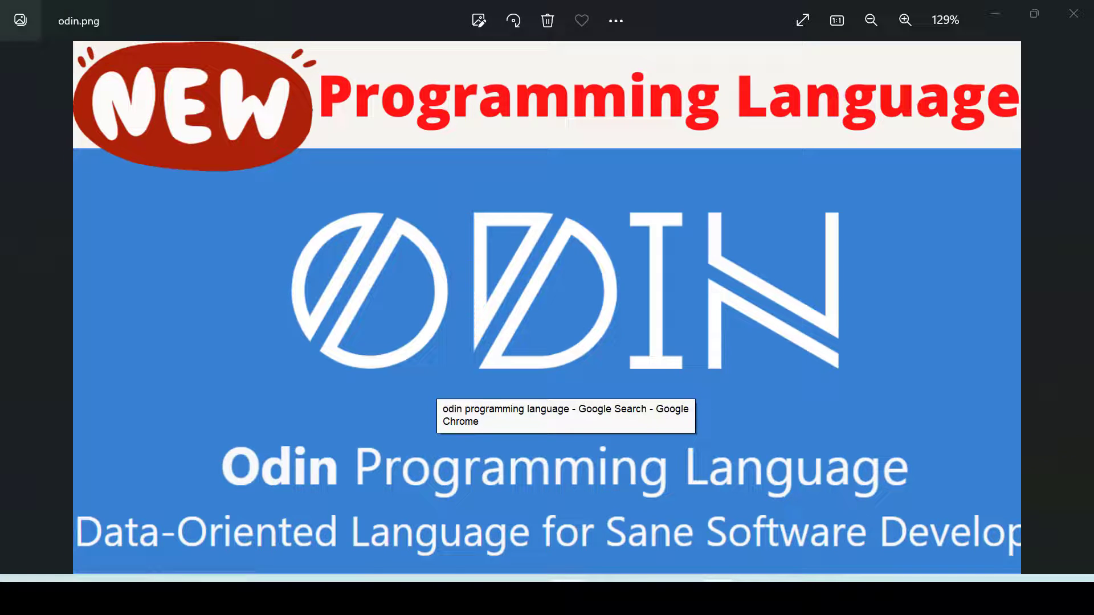
Step: Switch to Chrome's 'odin programming language' results and open the odin-lang.org result
key(alt+Tab)
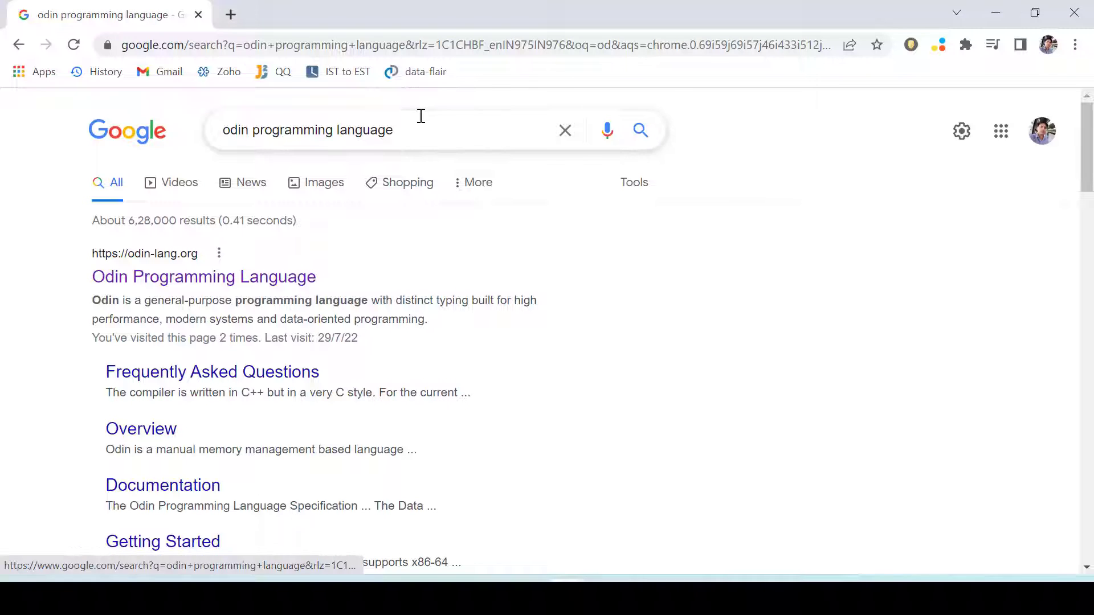
click(425, 122)
key(ctrl+a)
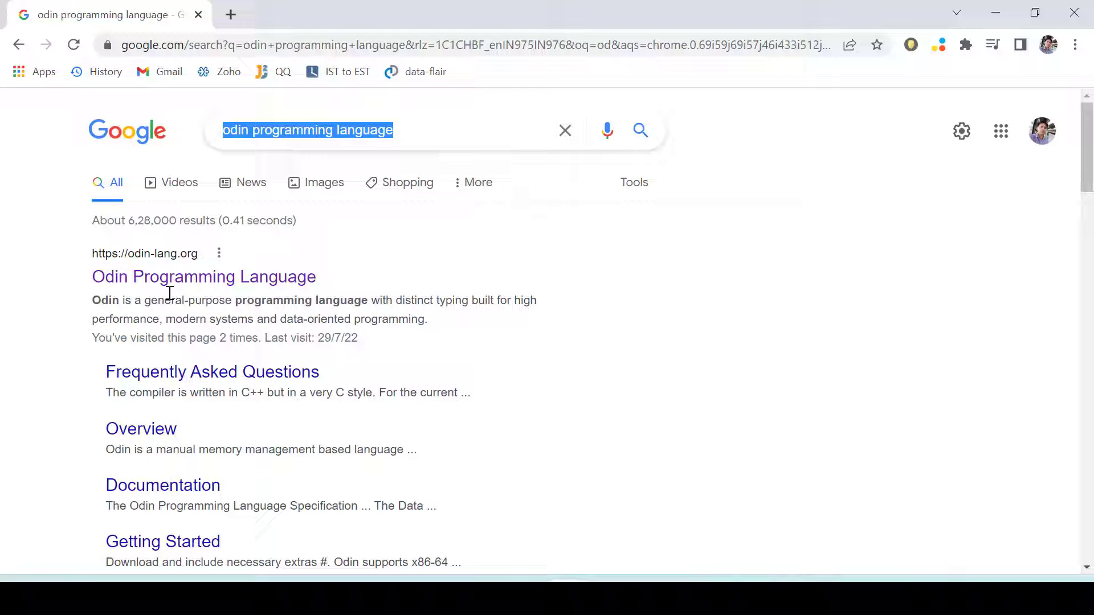
click(202, 293)
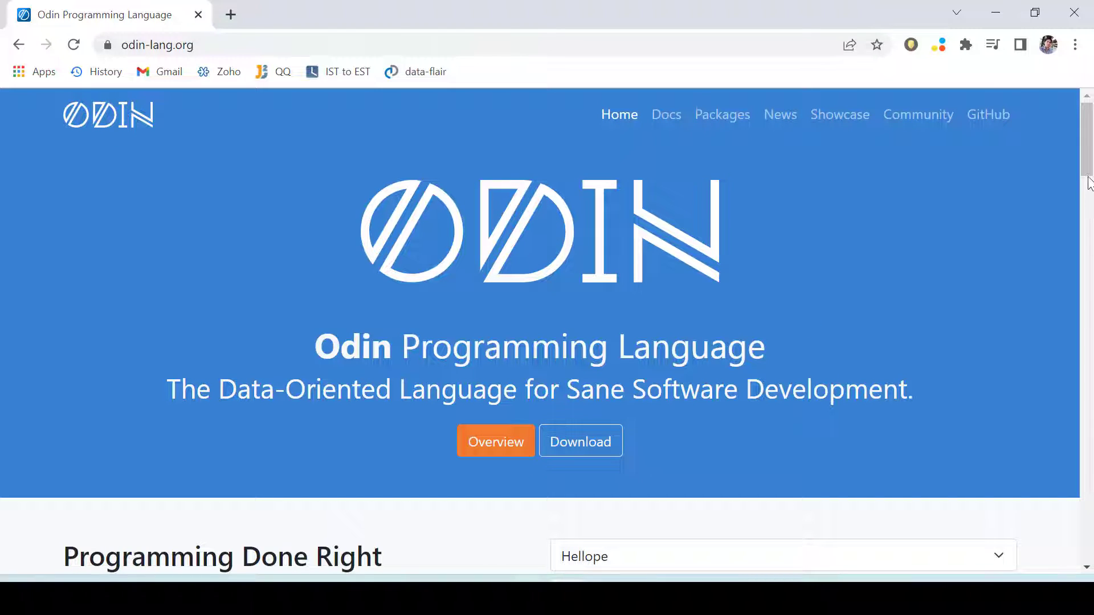
drag(1087, 164, 1086, 215)
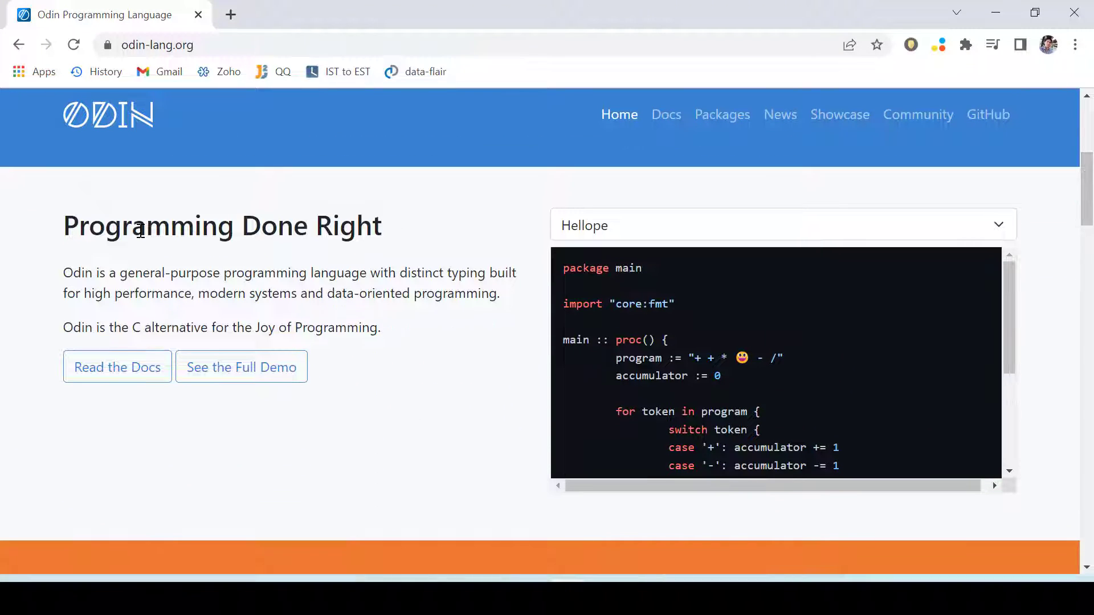
Step: Read the Programming Done Right introduction, highlighting the high-performance and C-alternative phrases
drag(64, 273, 263, 280)
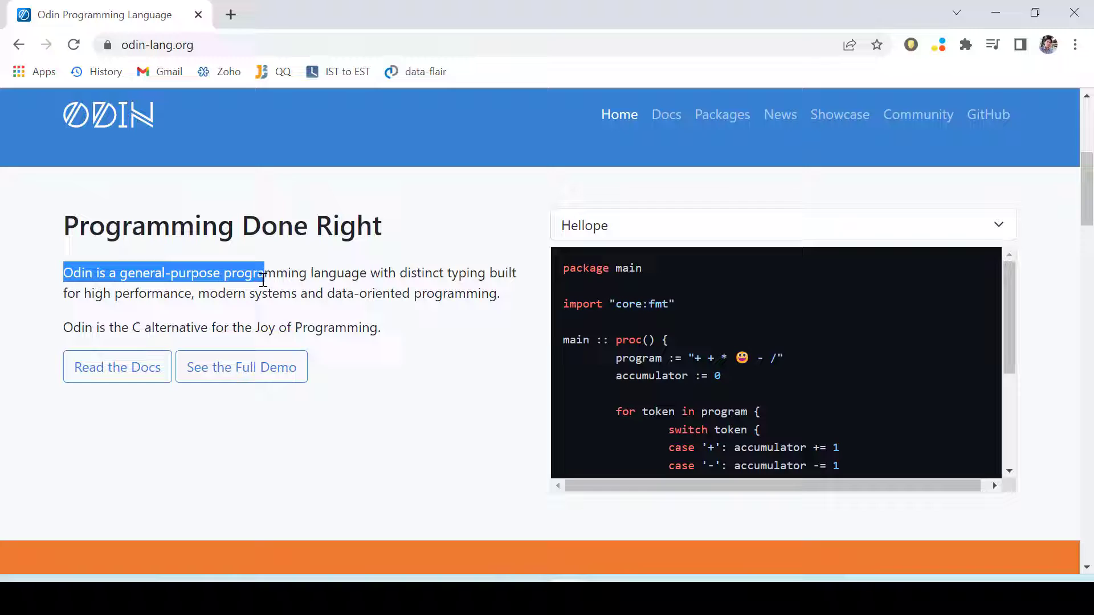
double_click(173, 272)
double_click(312, 275)
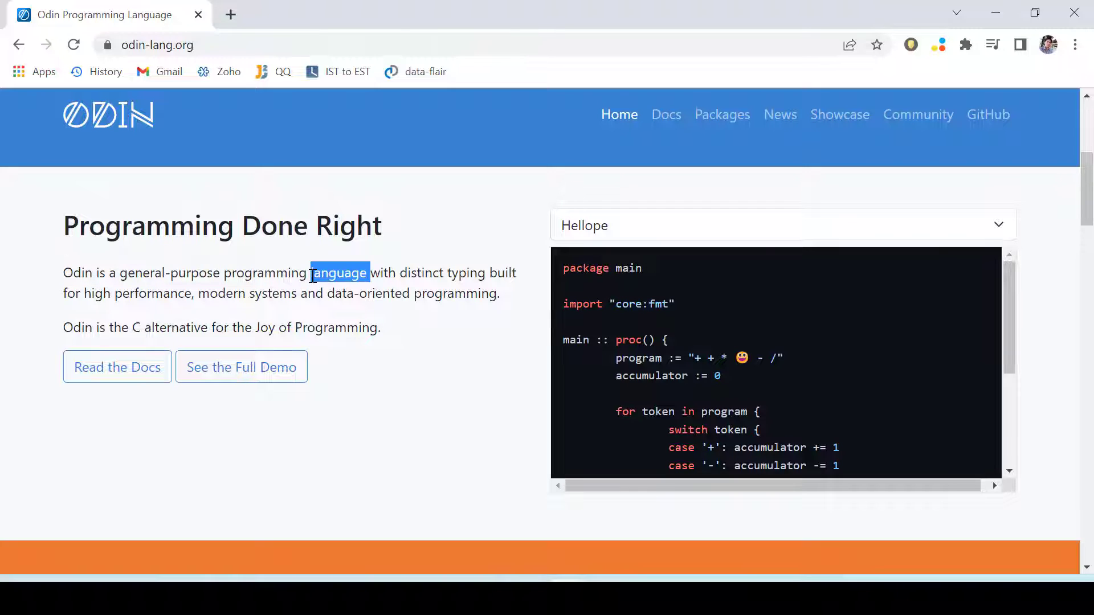
click(448, 278)
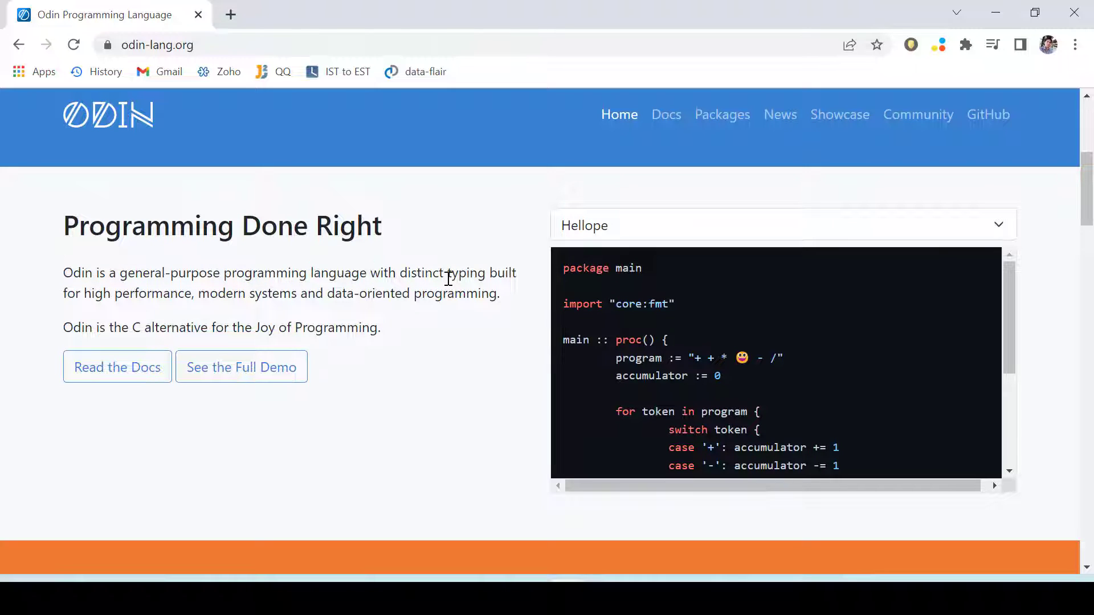
double_click(505, 275)
drag(91, 295, 459, 291)
click(425, 431)
drag(62, 327, 253, 324)
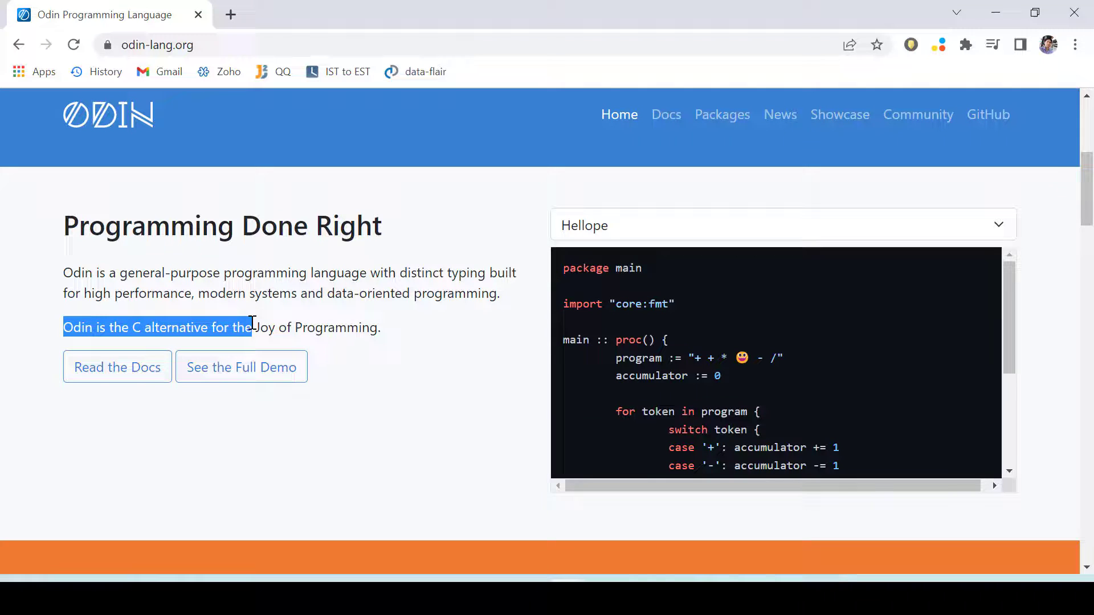
click(393, 340)
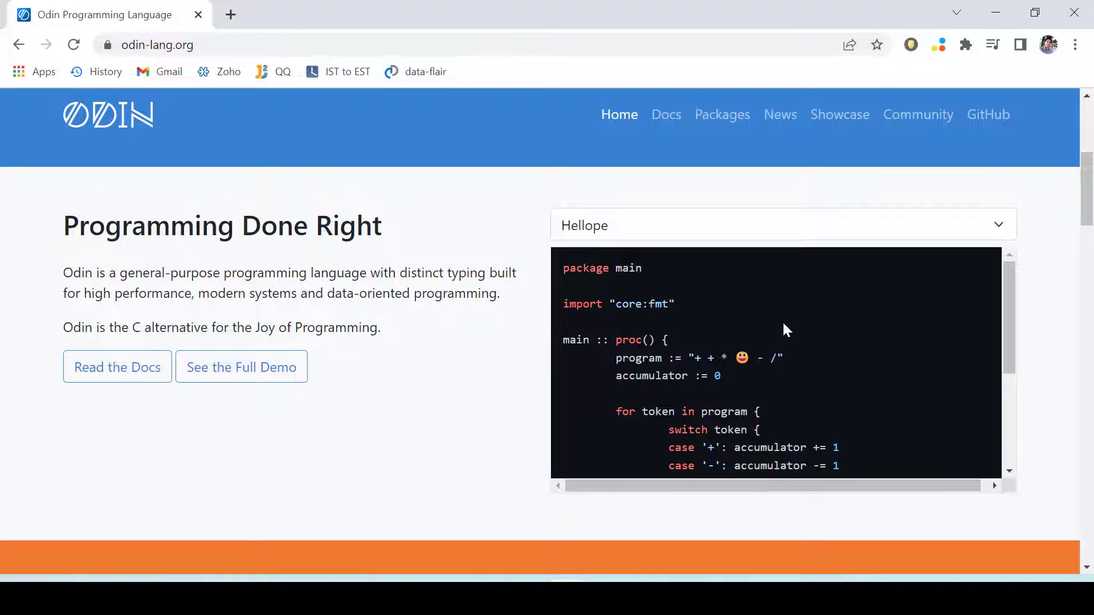
mouse_move(1010, 306)
mouse_down()
mouse_move(1026, 411)
mouse_move(721, 326)
mouse_up()
Step: Read the Hellope code sample, highlighting its opening lines and the word main
drag(615, 303, 635, 331)
click(646, 339)
double_click(588, 341)
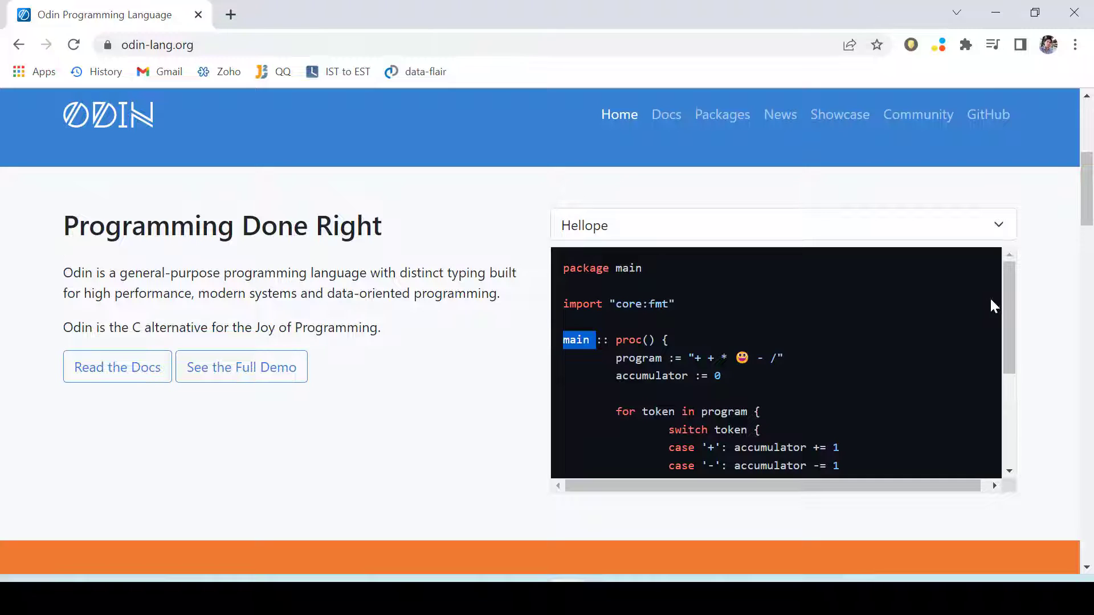
drag(1016, 298, 1021, 390)
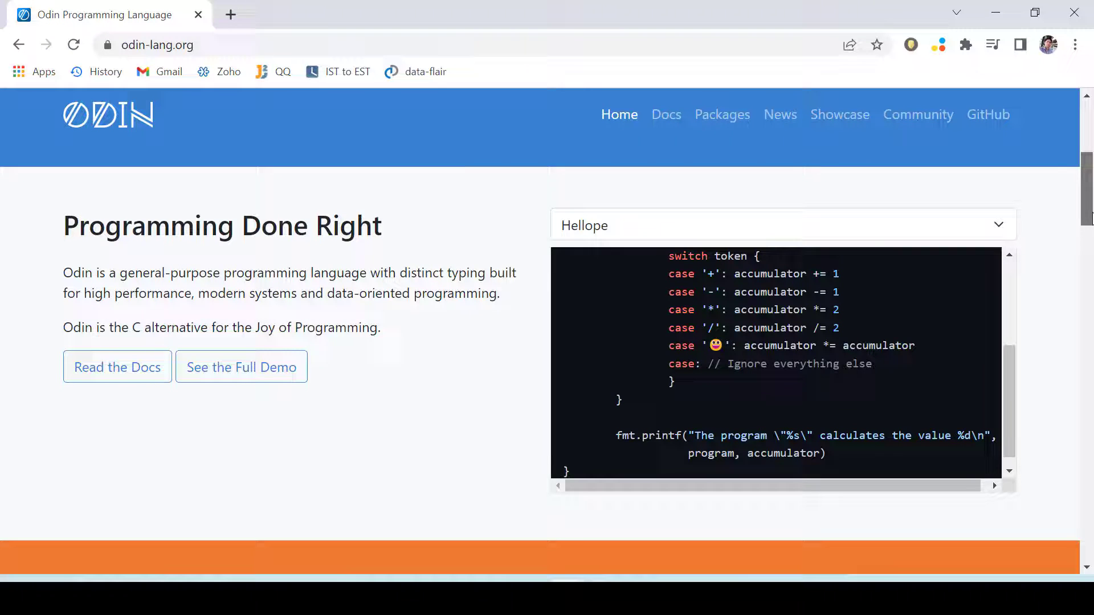
drag(1090, 218, 1089, 296)
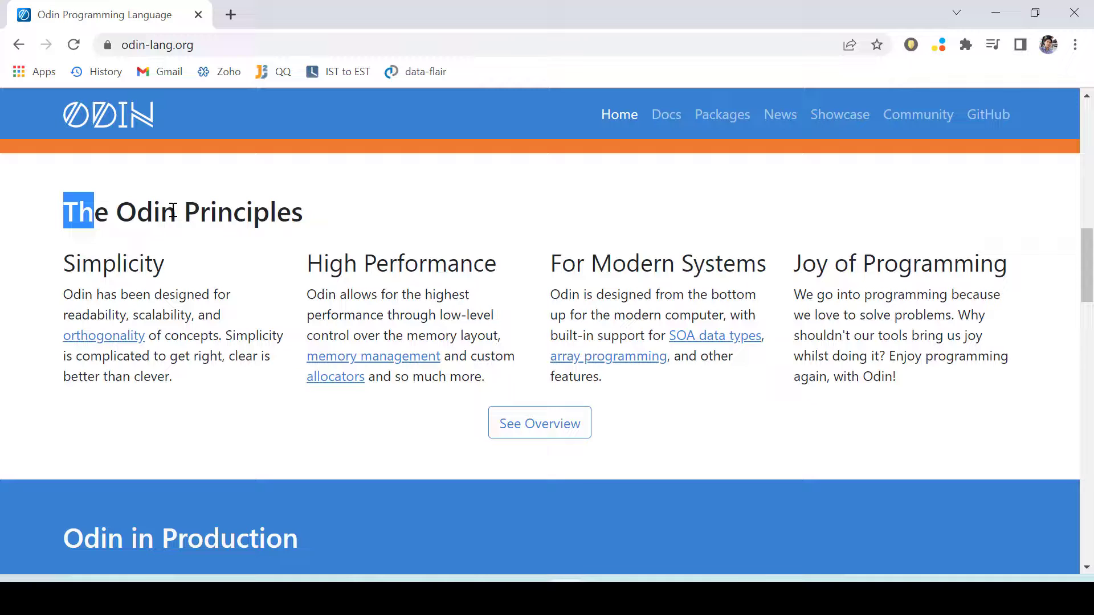
Step: Read The Odin Principles heading and the Simplicity and High Performance principles
drag(52, 215, 338, 224)
double_click(124, 263)
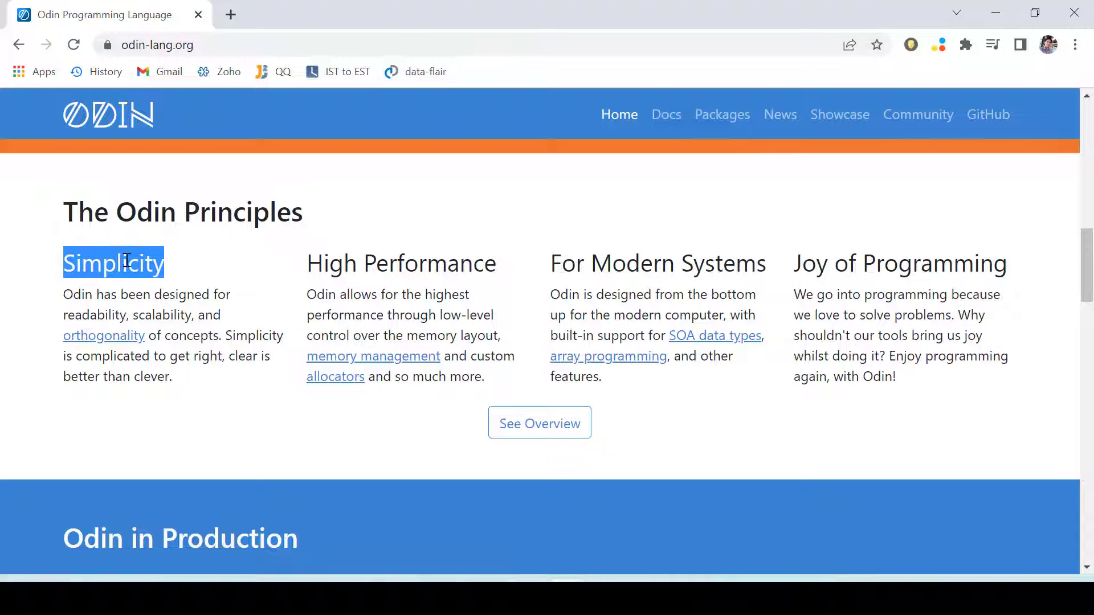
double_click(350, 265)
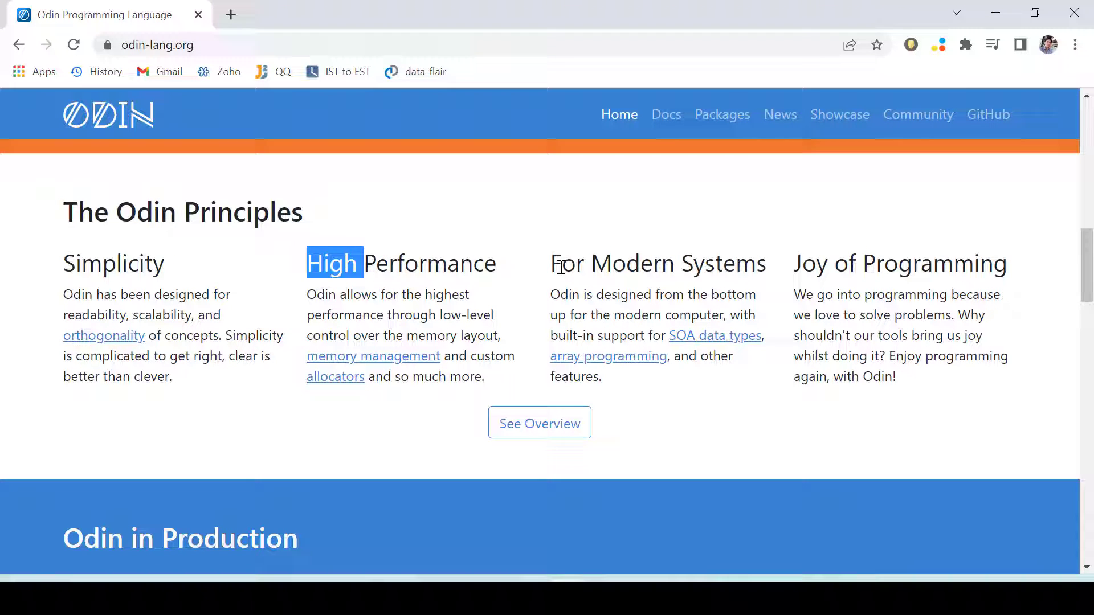
Step: Read the For Modern Systems and Joy of Programming principles
drag(560, 267, 769, 265)
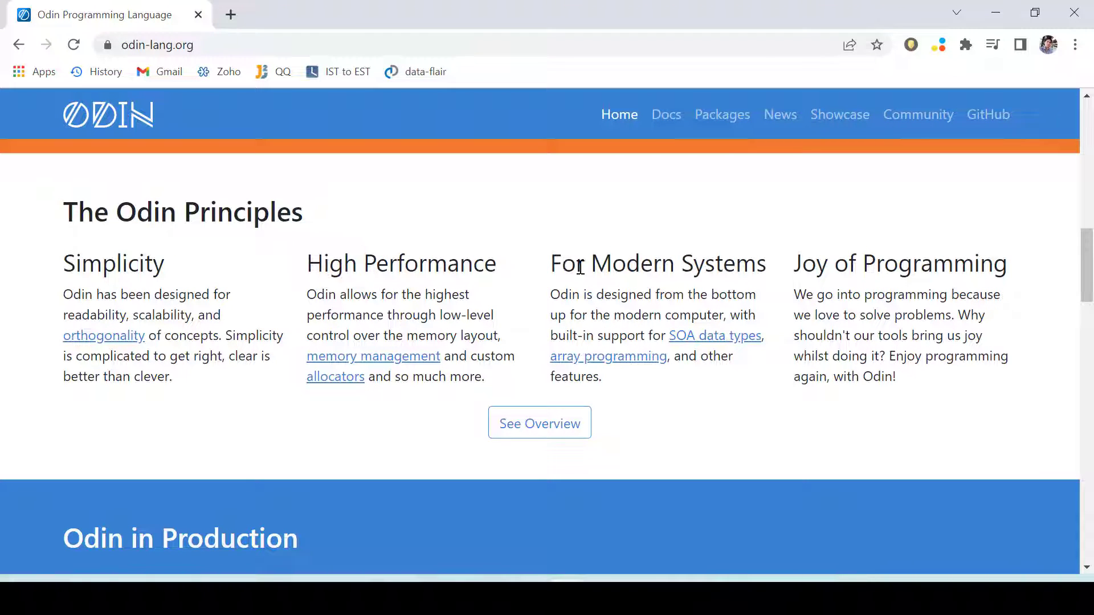
double_click(600, 337)
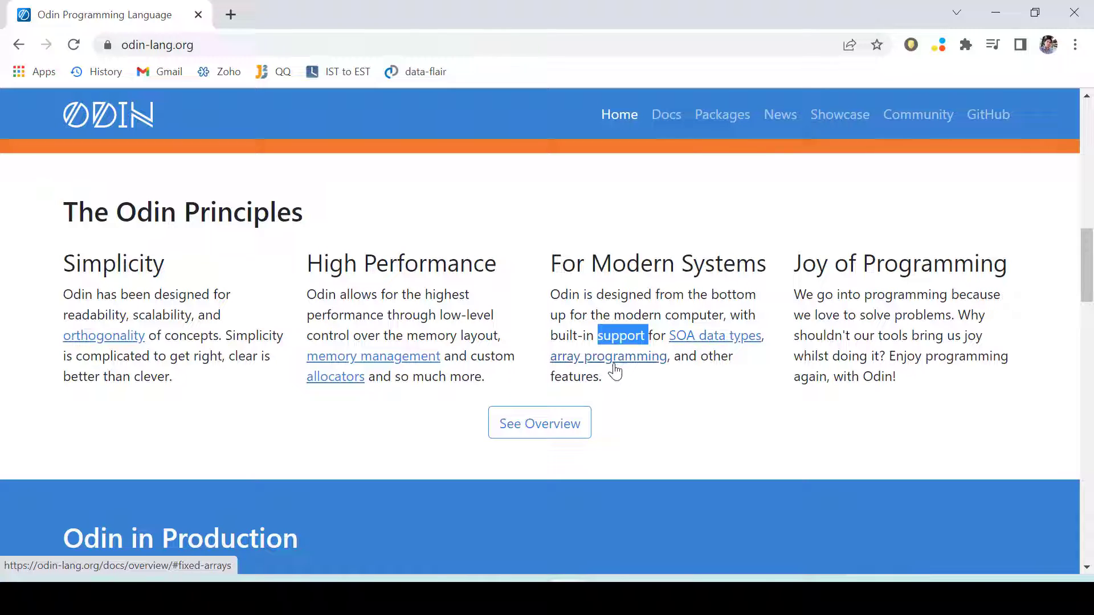
click(843, 275)
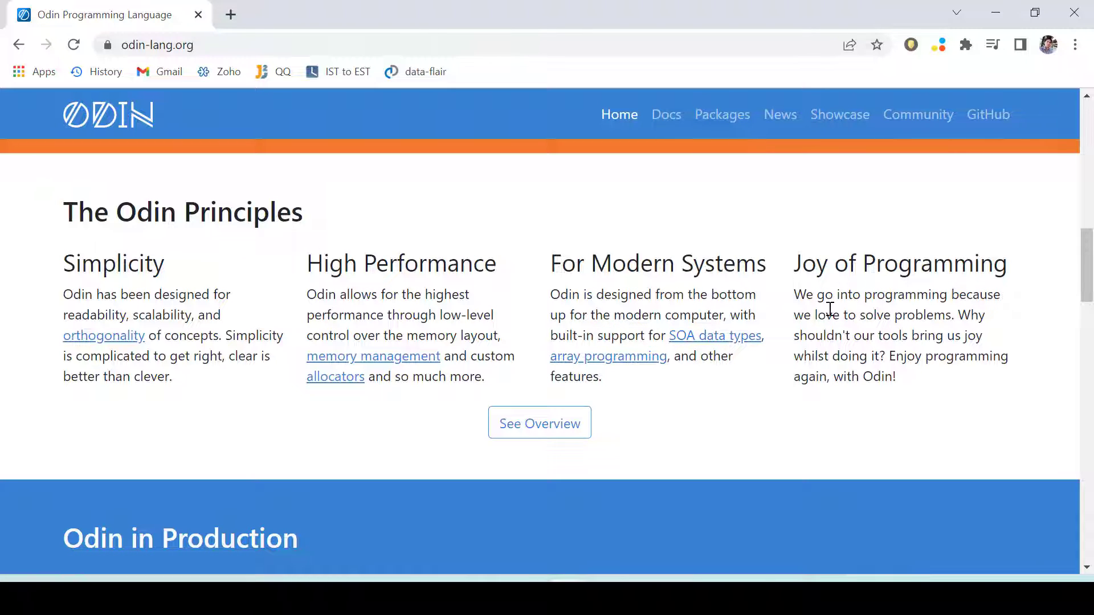
drag(801, 298, 1032, 296)
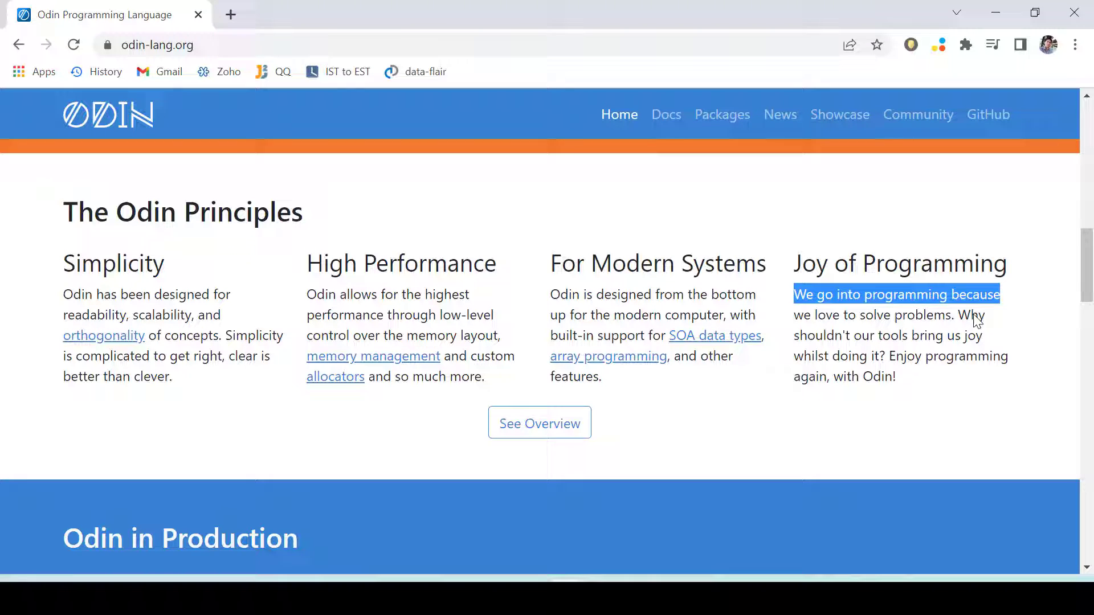
click(892, 353)
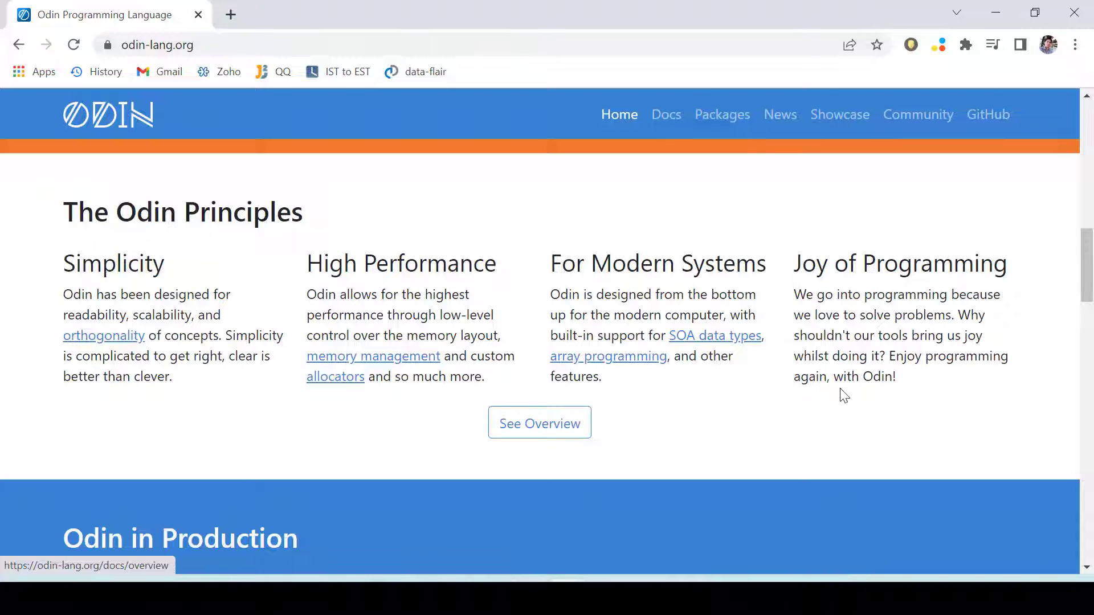
click(1091, 261)
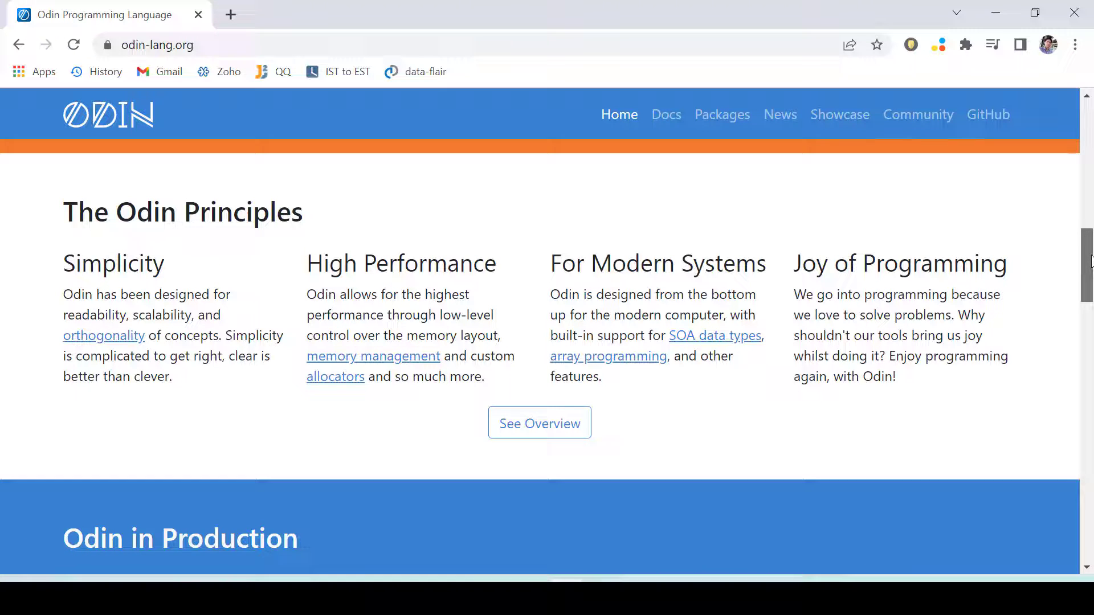
drag(1091, 261, 1091, 318)
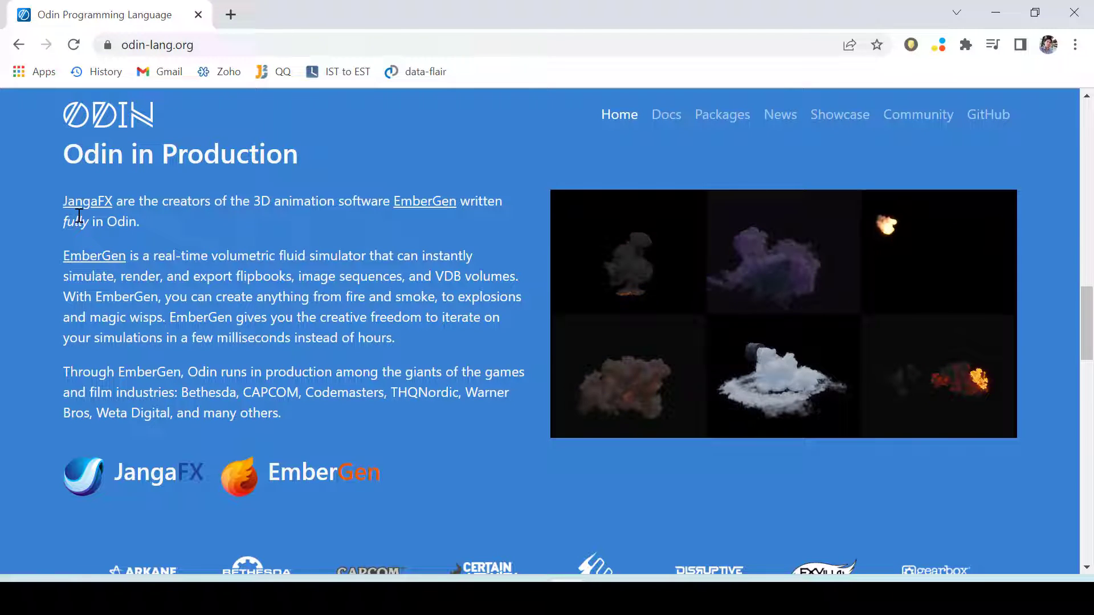
Step: Read Odin in Production, highlighting words about creators, animation and EmberGen
double_click(180, 201)
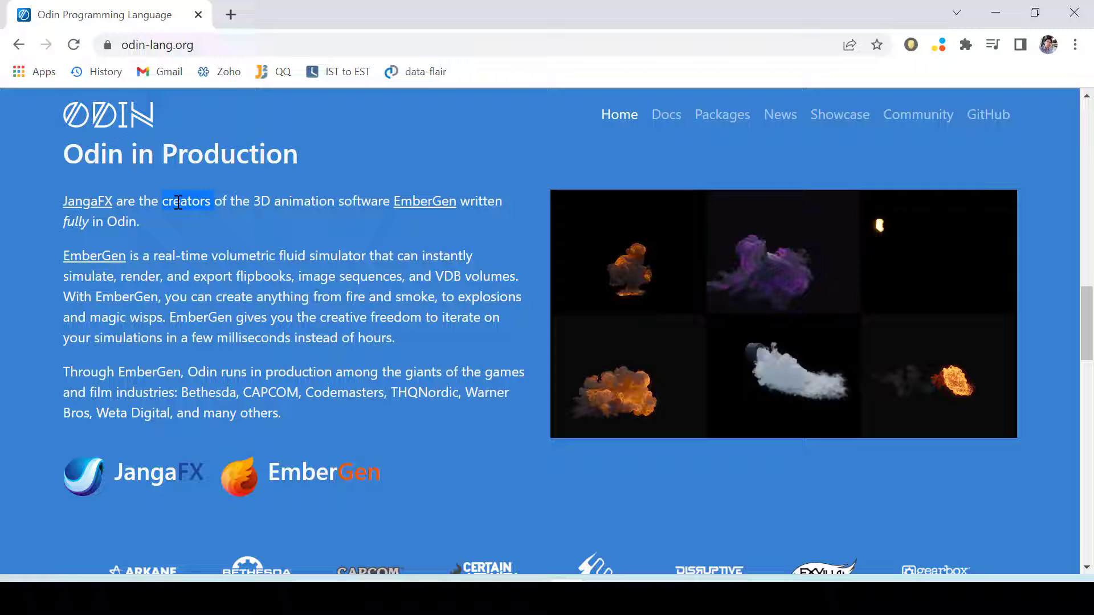
double_click(299, 201)
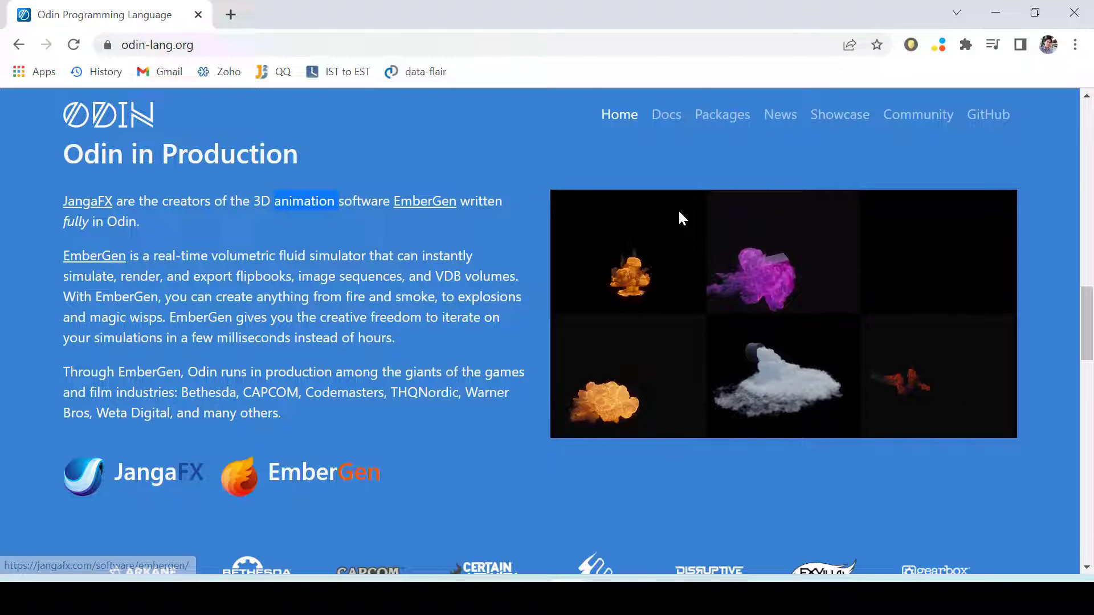
click(303, 308)
drag(303, 307, 320, 357)
click(321, 357)
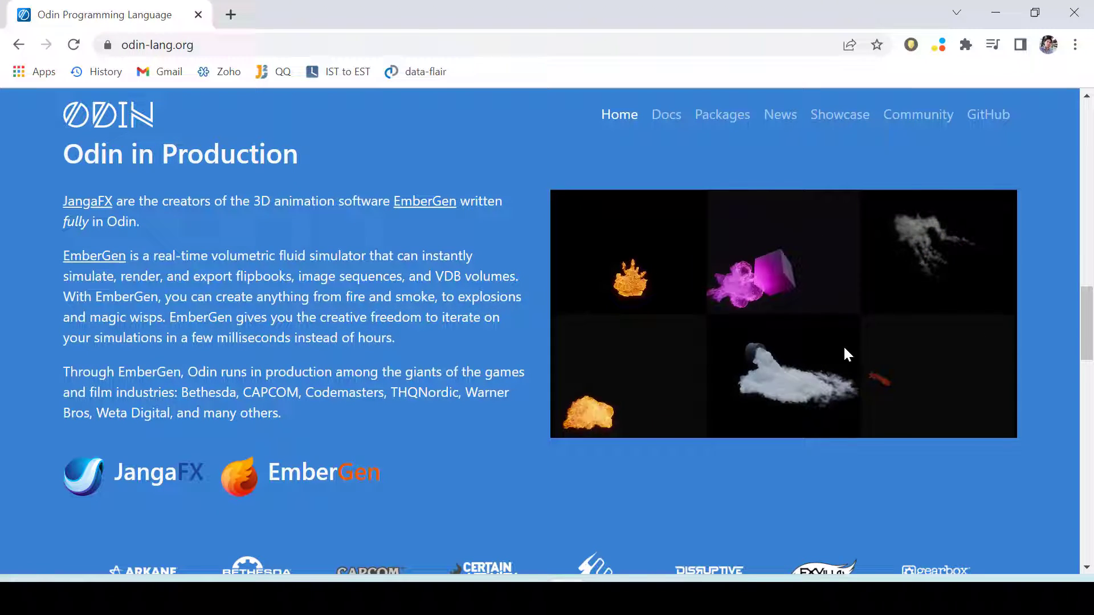
scroll(546, 342, down, 2)
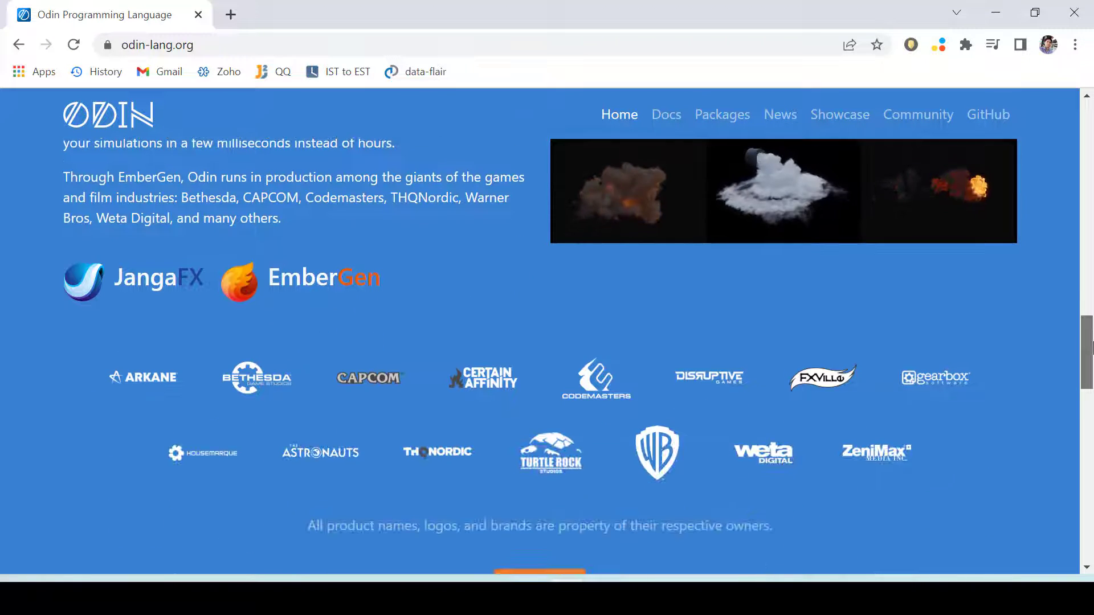
scroll(546, 342, down, 1)
scroll(547, 343, down, 2)
scroll(546, 342, down, 1)
scroll(547, 343, down, 2)
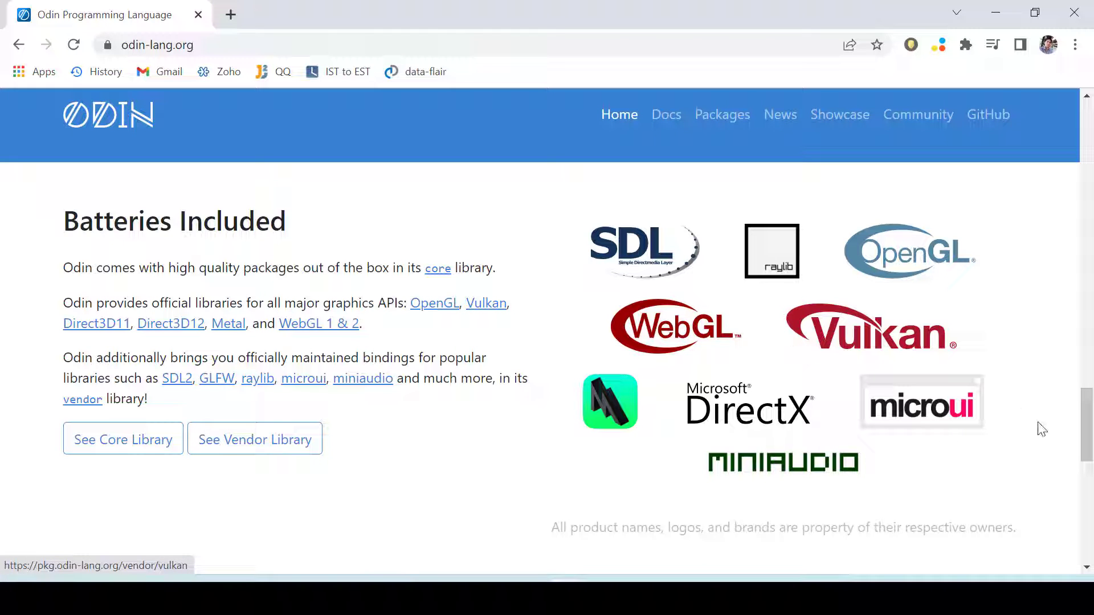
mouse_move(1086, 432)
mouse_down()
mouse_move(1086, 494)
mouse_move(1089, 217)
mouse_move(892, 131)
mouse_up()
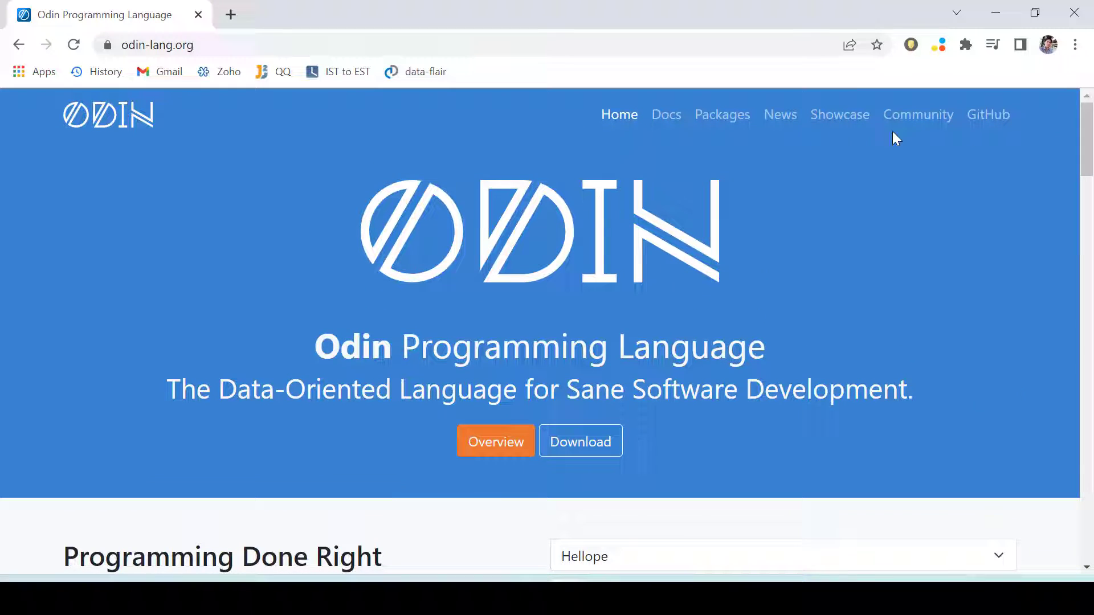
Step: Open Docs > Getting Started and scroll down to the Building Odin instructions
click(674, 126)
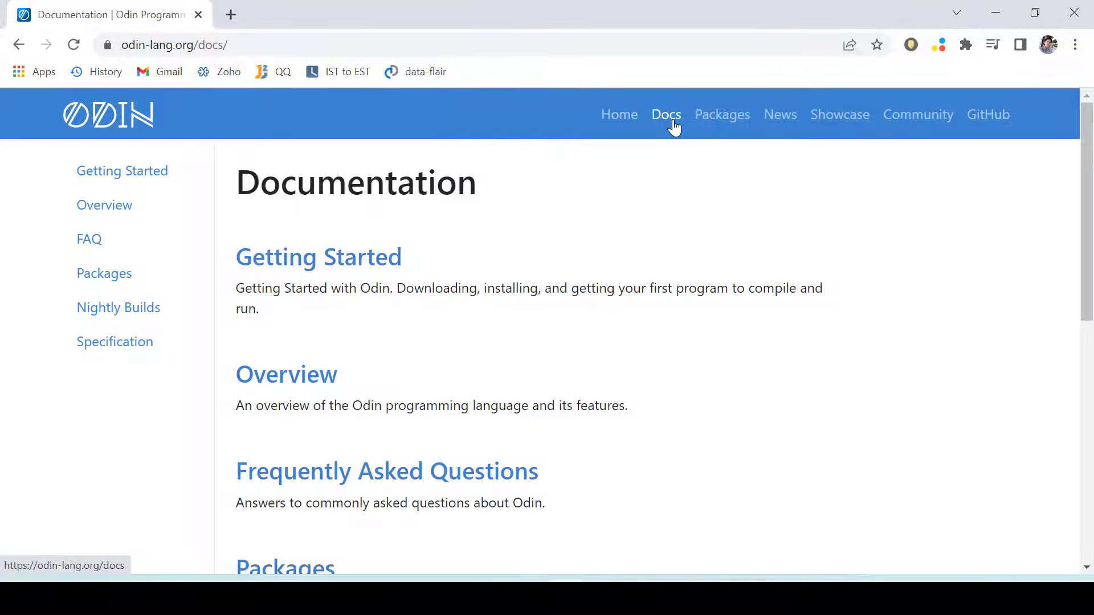
click(382, 263)
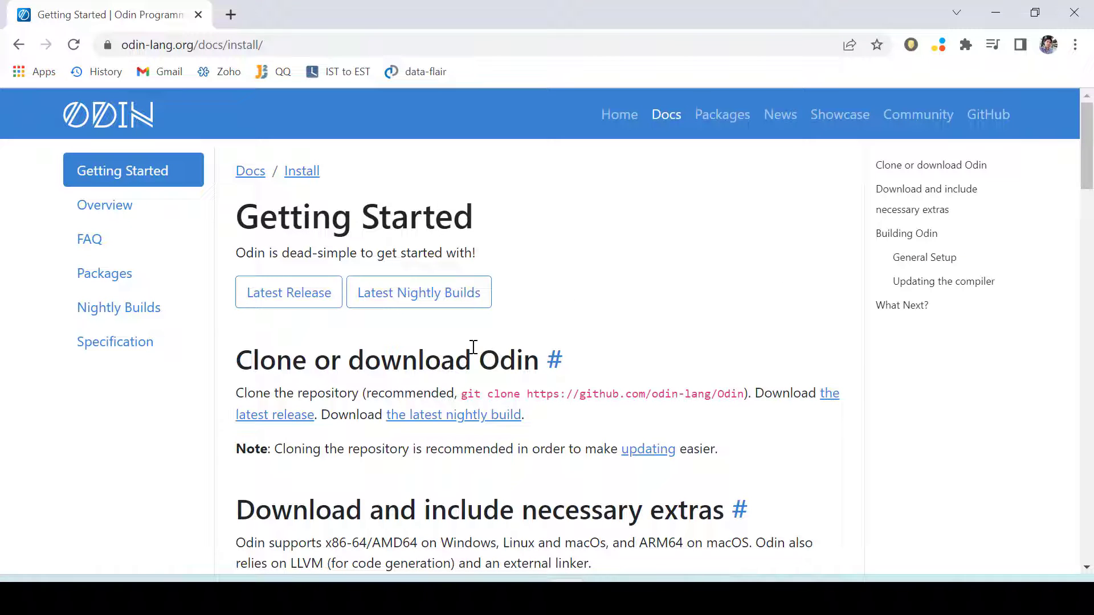
drag(254, 363, 480, 364)
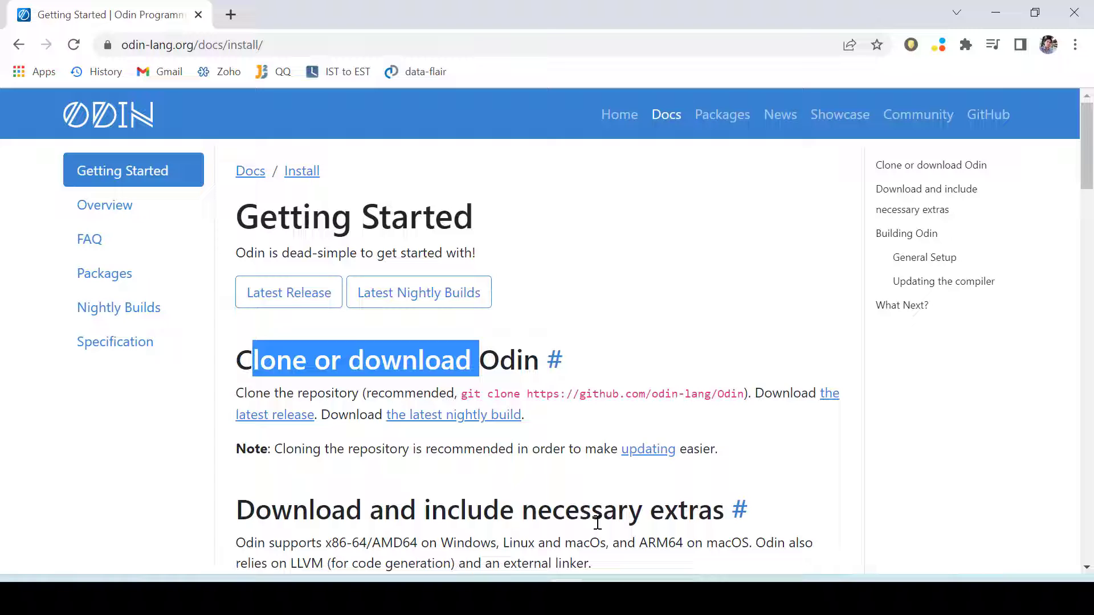
click(616, 513)
drag(1085, 157, 1088, 291)
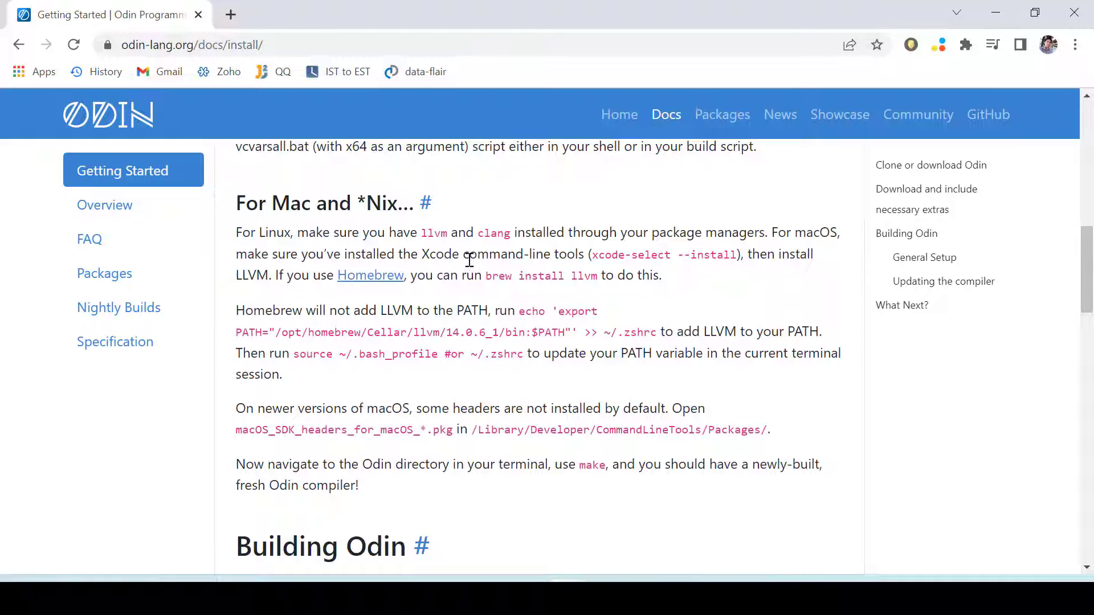
scroll(1090, 261, down, 4)
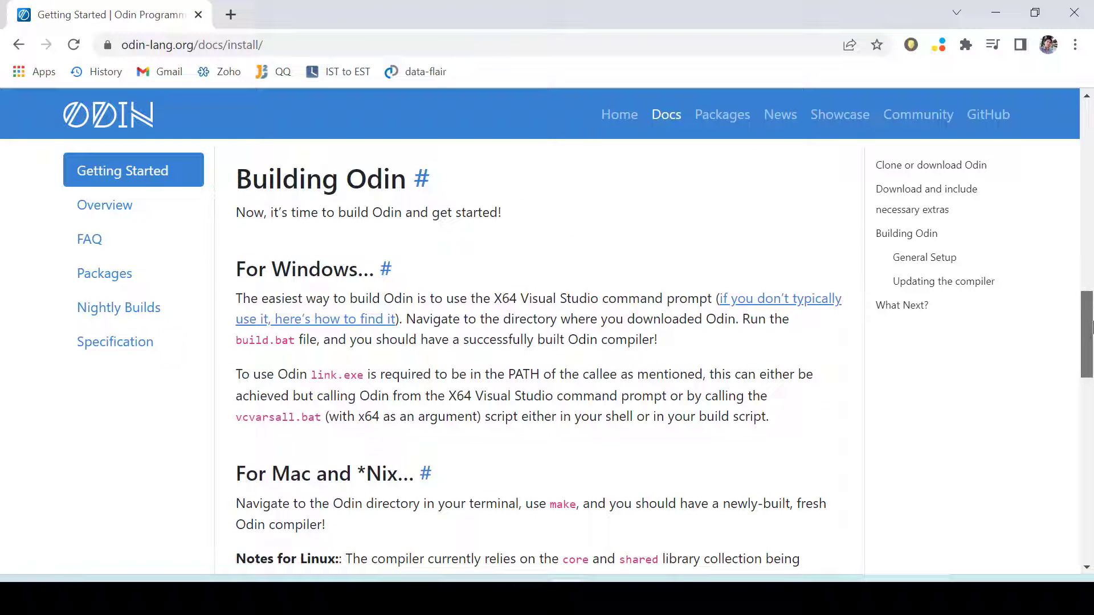
Step: Open the FAQ and read how the project started one evening in 2016
click(99, 250)
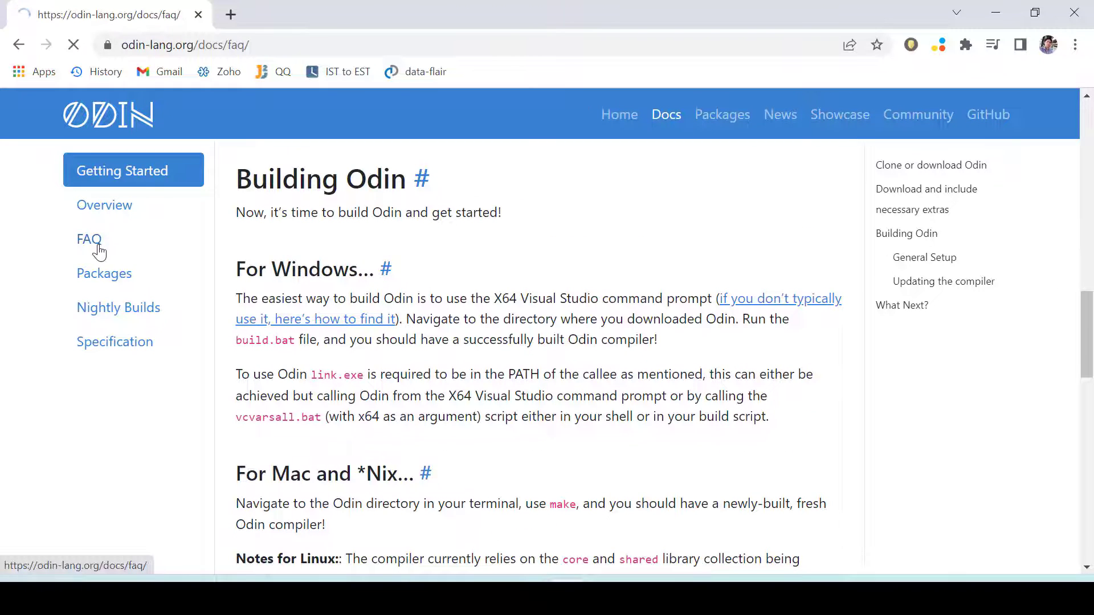
drag(285, 337, 540, 339)
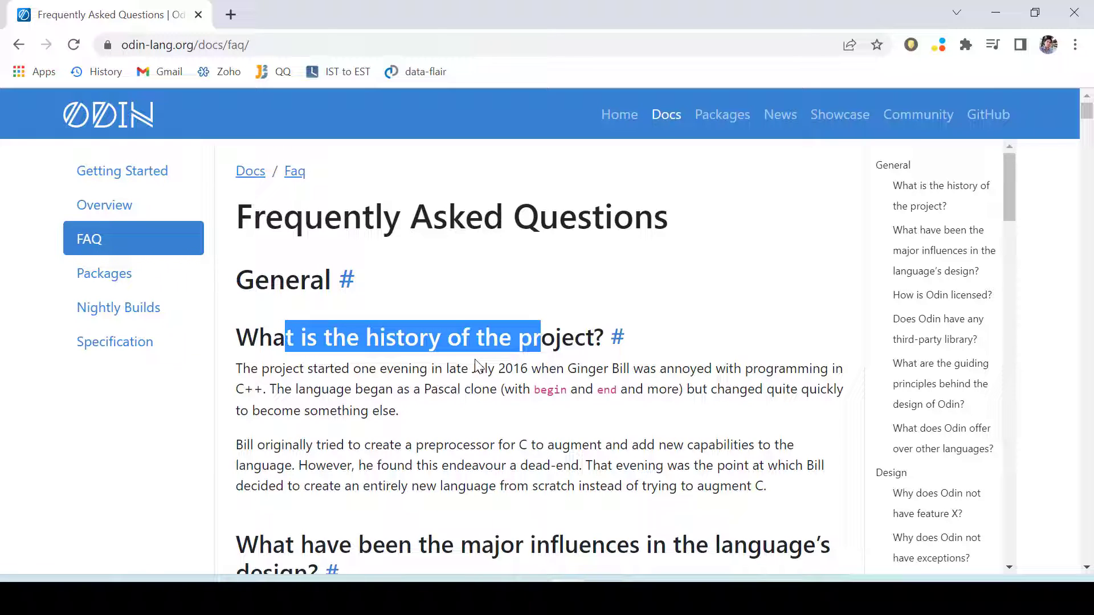
drag(258, 368, 427, 371)
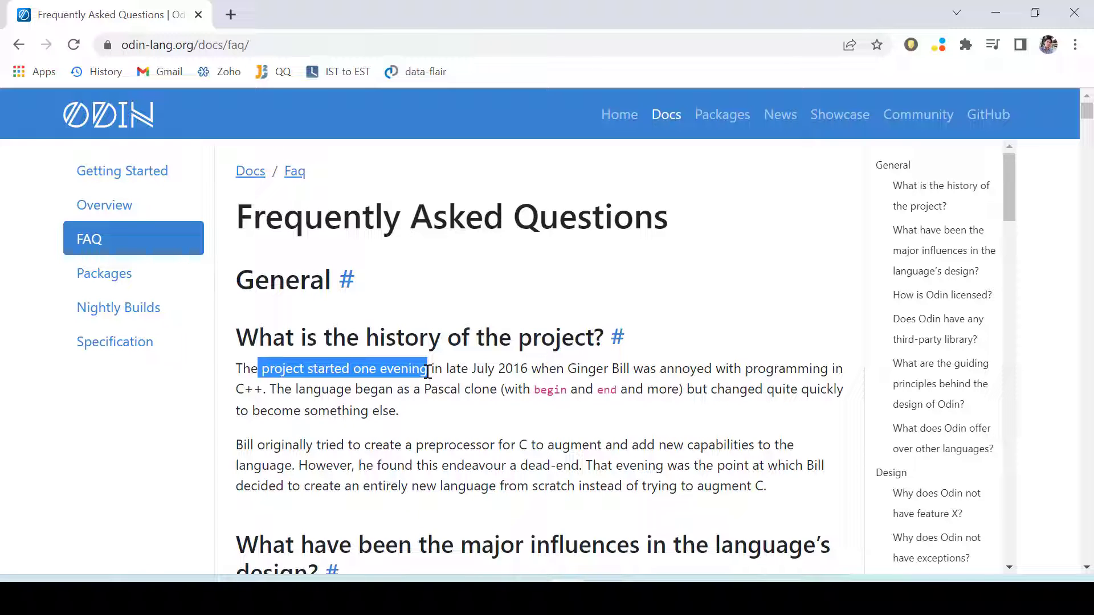
double_click(511, 368)
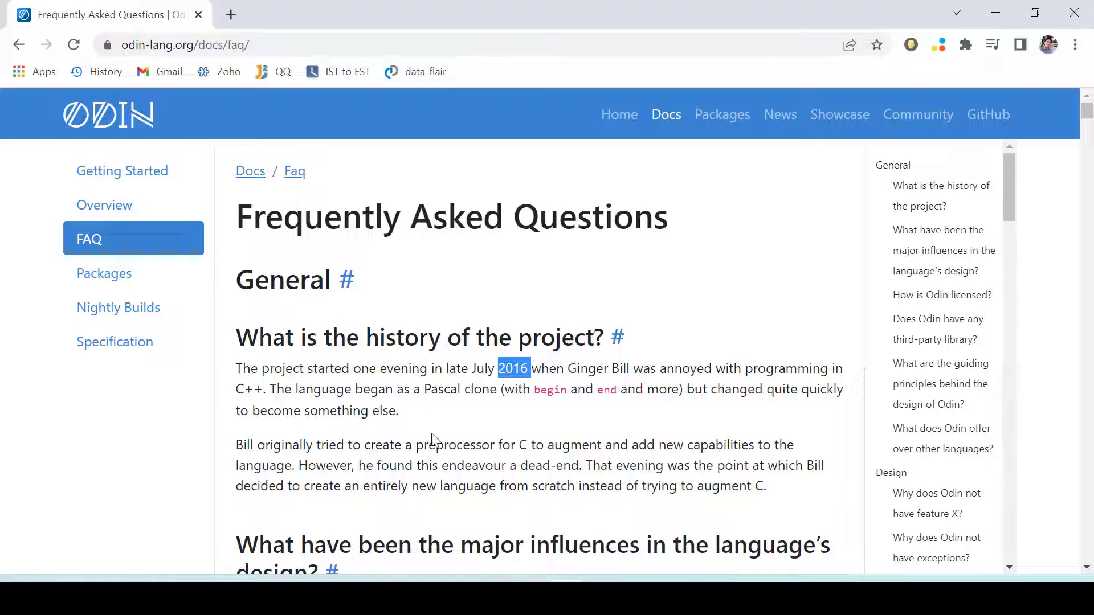
Step: Read the Pascal clone origins and the 'How is Odin licensed?' answer
drag(235, 392, 306, 391)
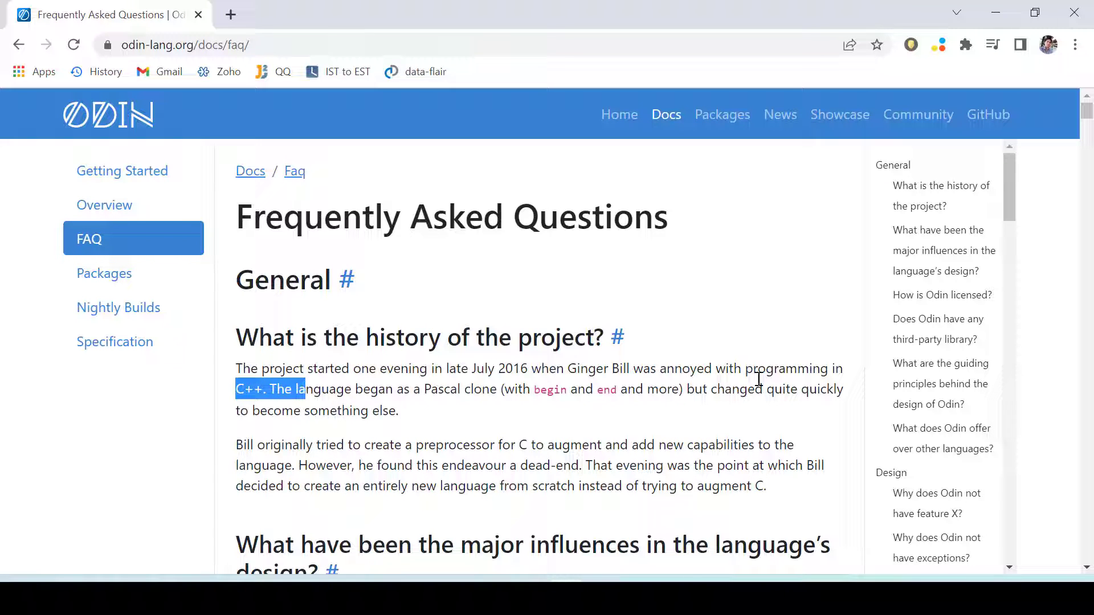
drag(689, 375, 792, 382)
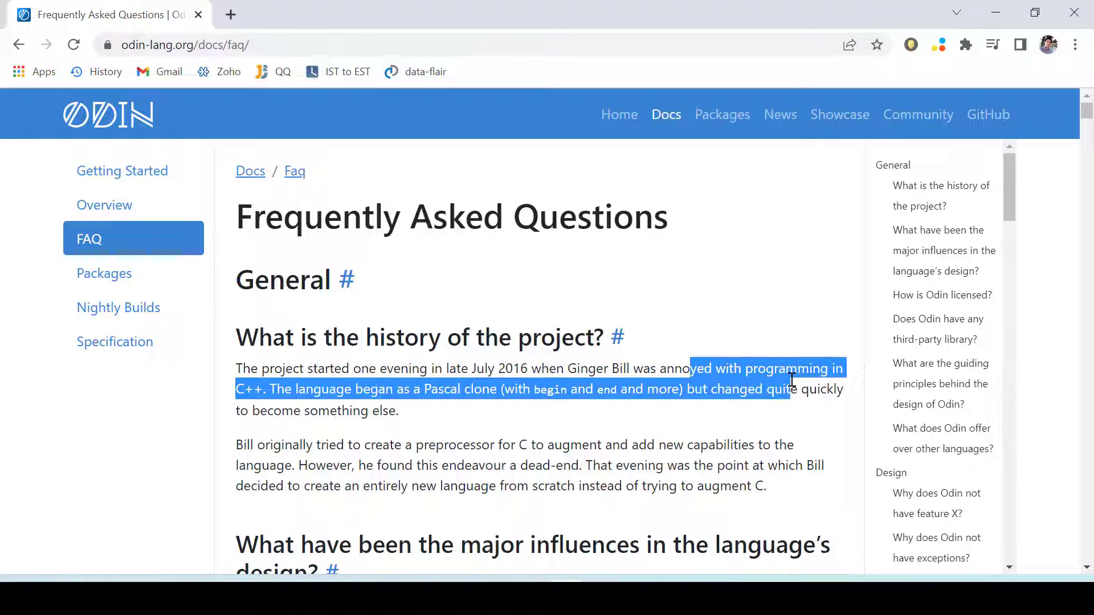
click(263, 398)
scroll(438, 422, down, 1)
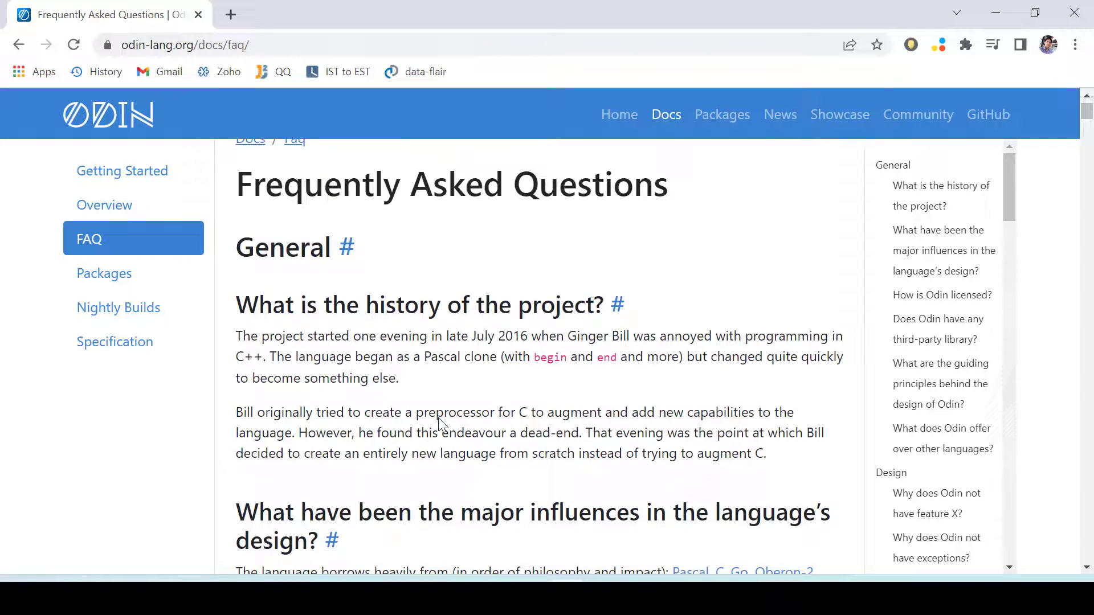
scroll(438, 419, down, 2)
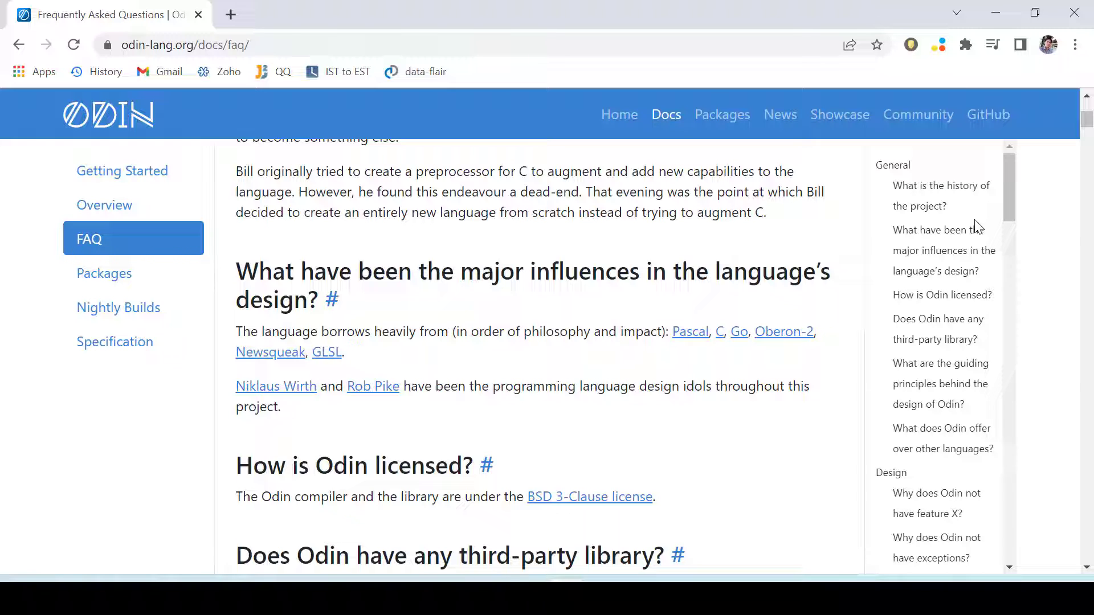
drag(302, 469, 434, 466)
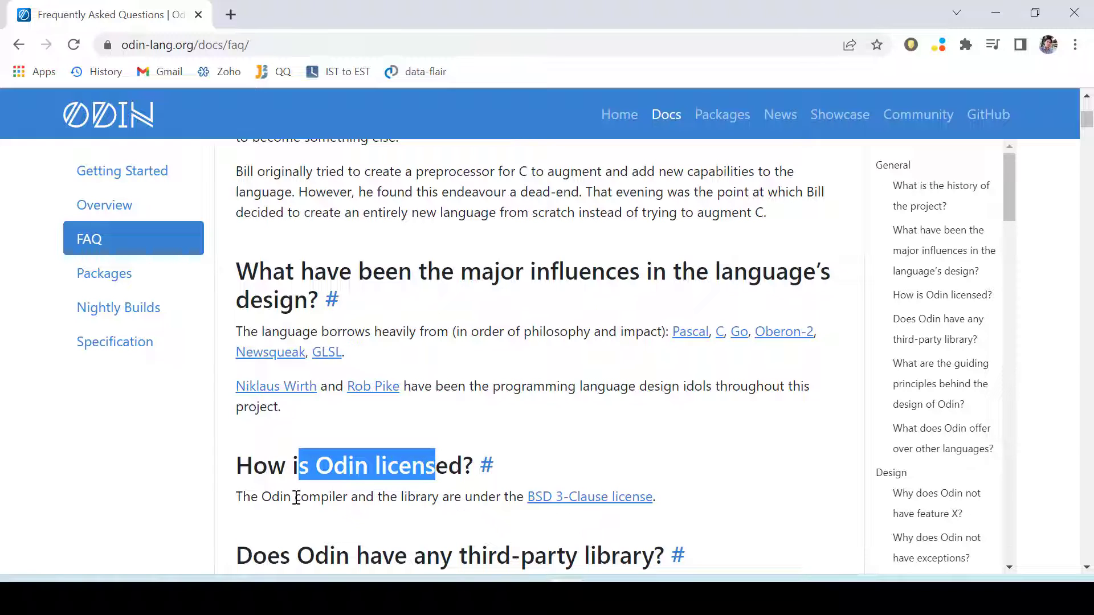
double_click(273, 498)
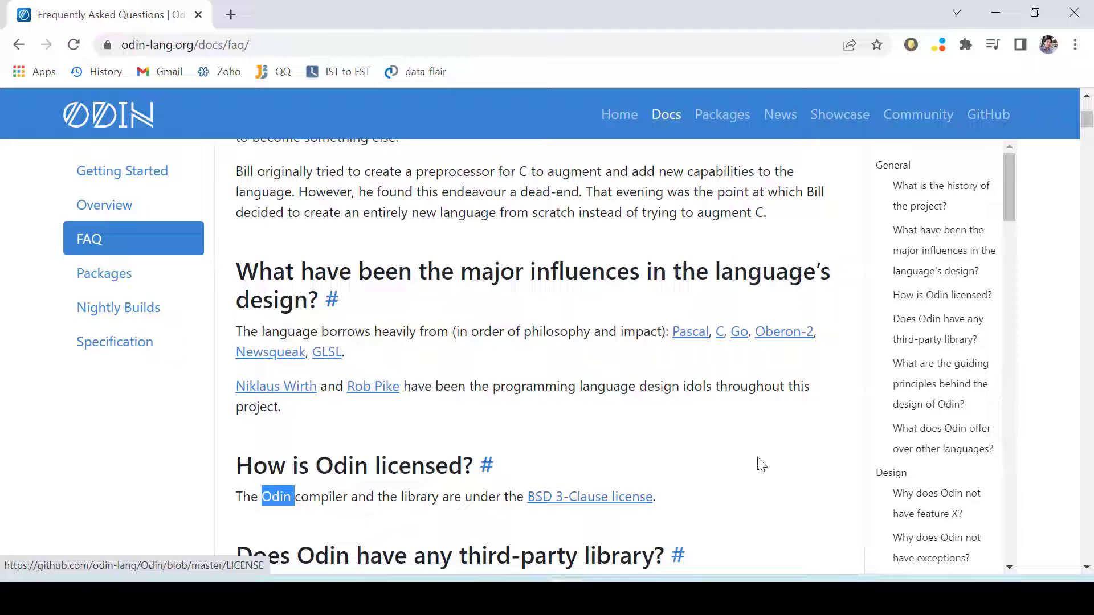
drag(1014, 201, 1013, 231)
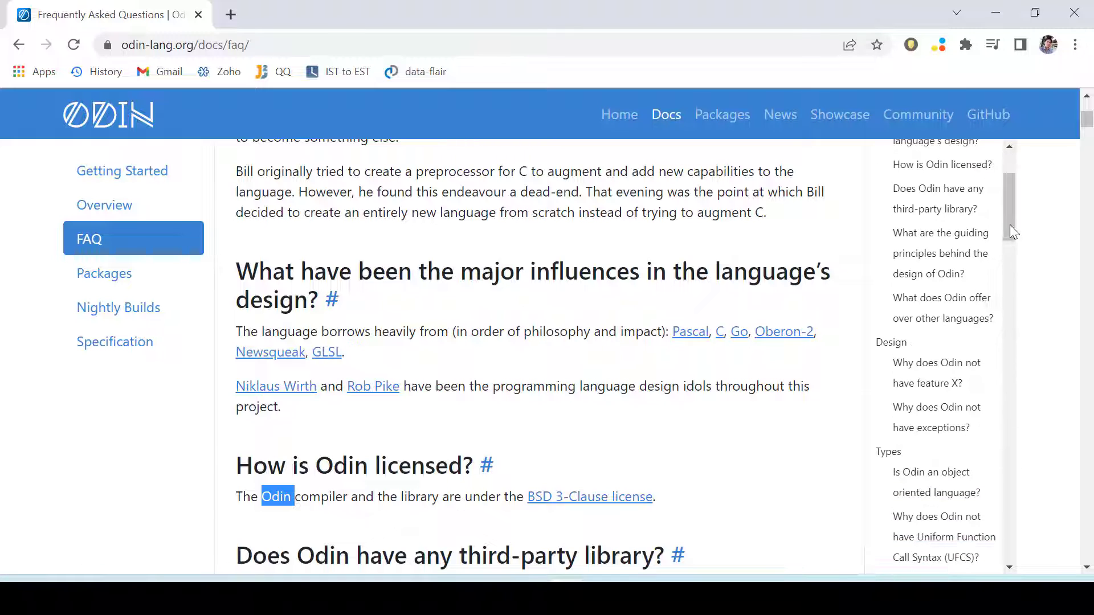
Step: Read the feature list: array programming, alignment, field offsets, endianness and no bad preprocessor
click(513, 301)
scroll(515, 306, down, 2)
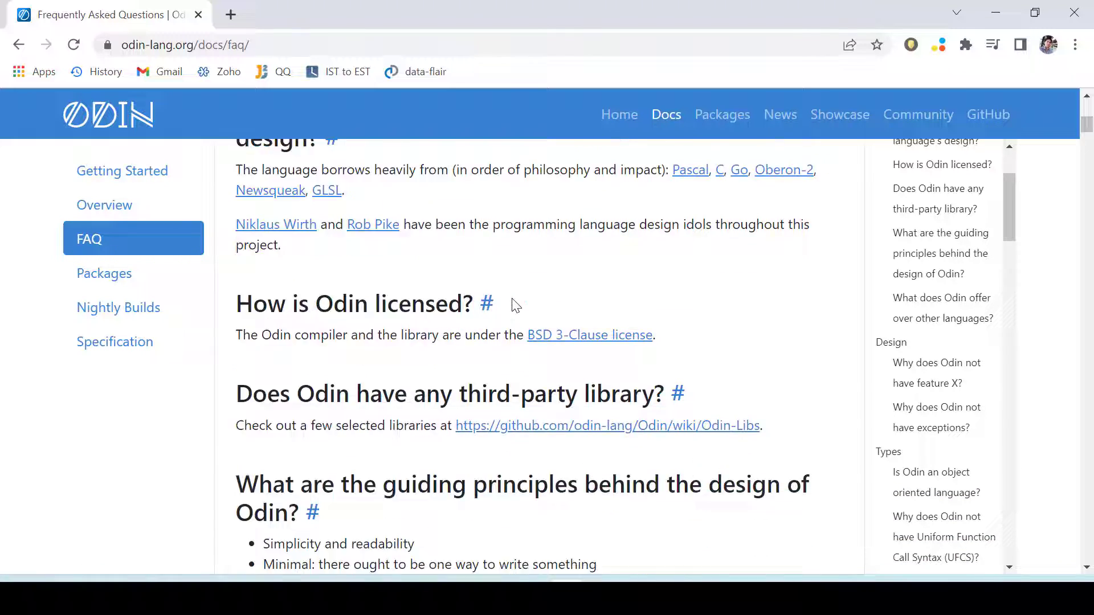
scroll(515, 304, down, 5)
scroll(515, 305, down, 2)
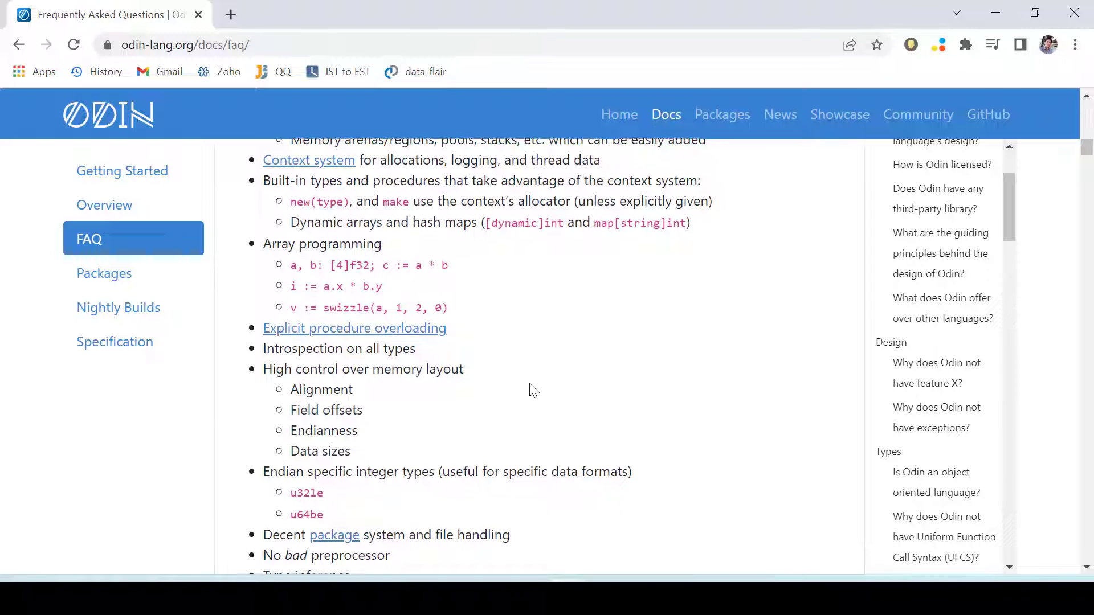
scroll(530, 390, down, 2)
scroll(530, 391, up, 1)
scroll(530, 390, up, 2)
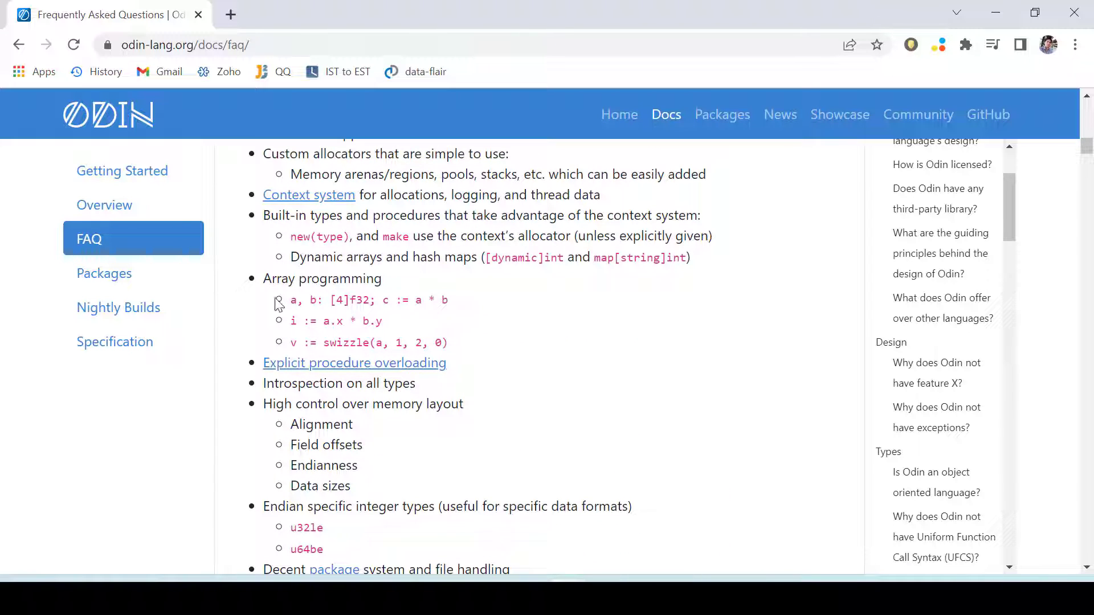
drag(279, 304, 460, 354)
drag(270, 425, 428, 476)
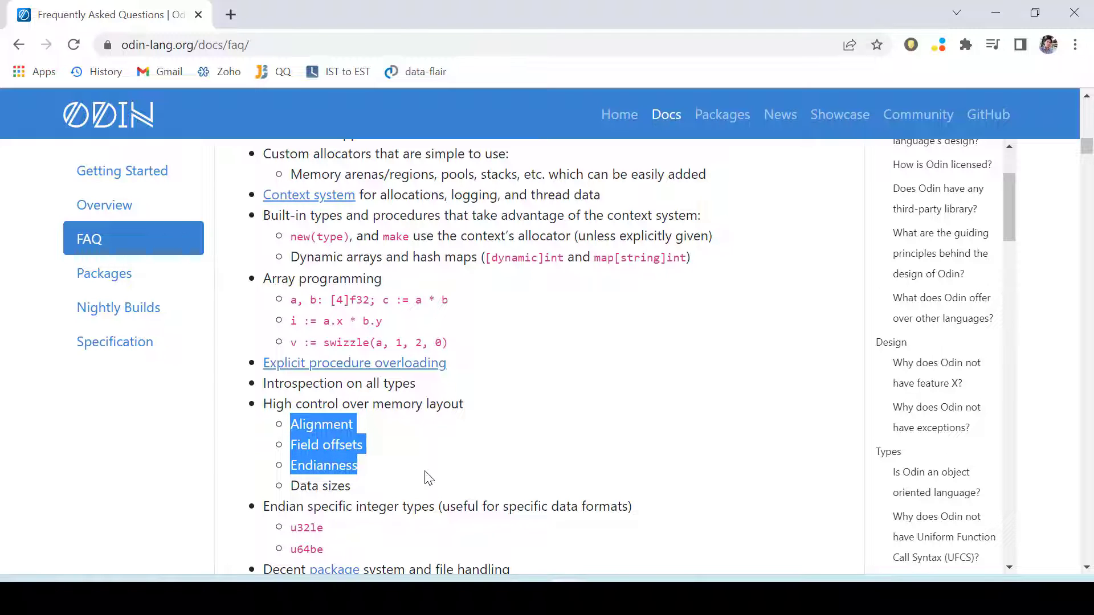
scroll(428, 477, down, 3)
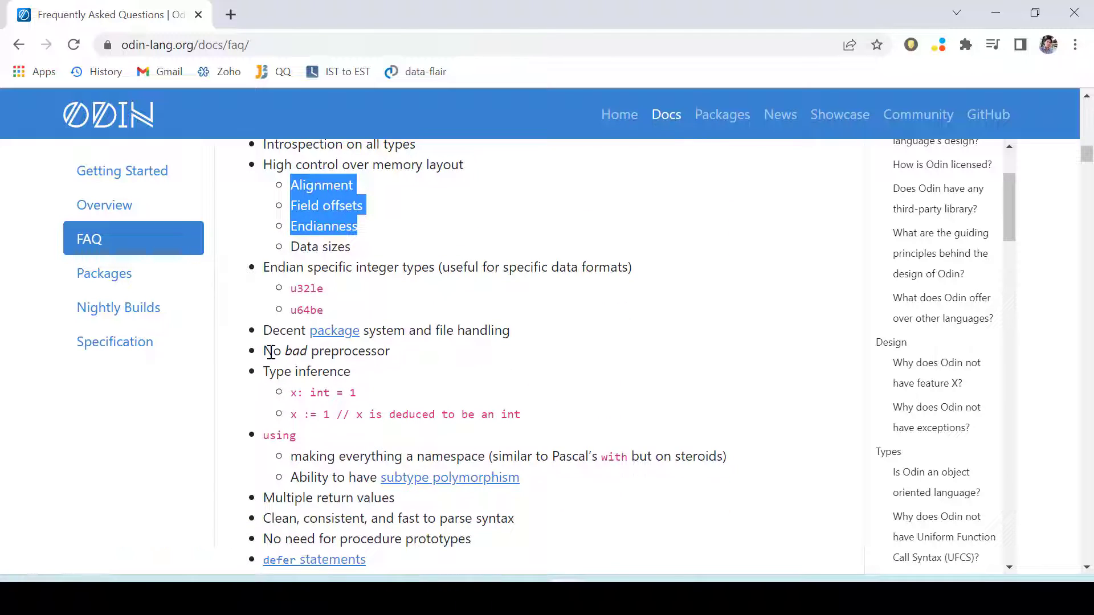
drag(270, 352, 430, 372)
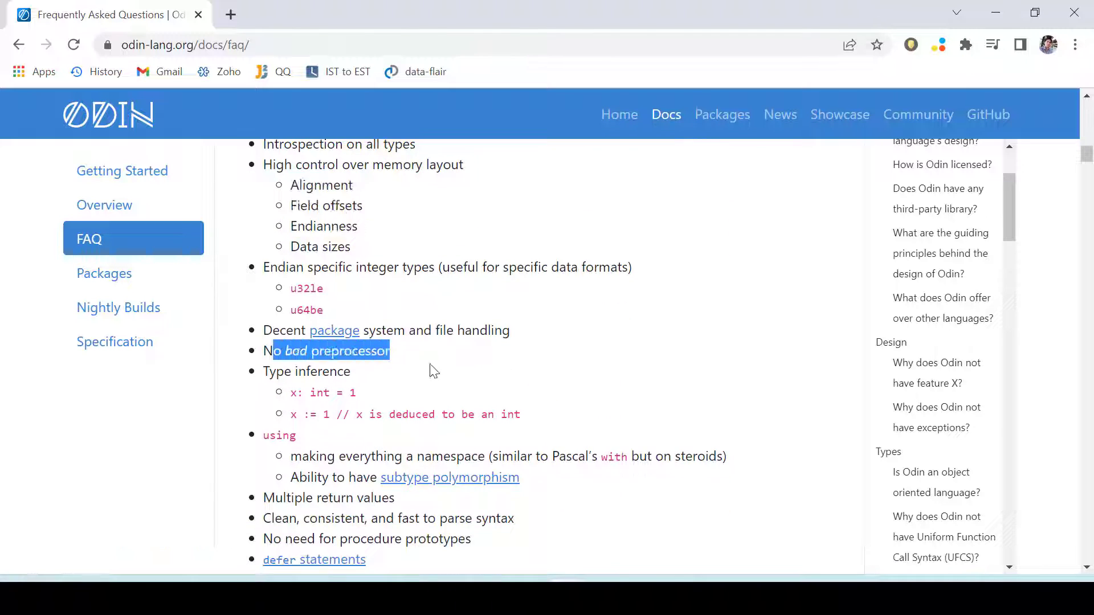
click(288, 458)
scroll(289, 458, down, 1)
scroll(288, 458, down, 3)
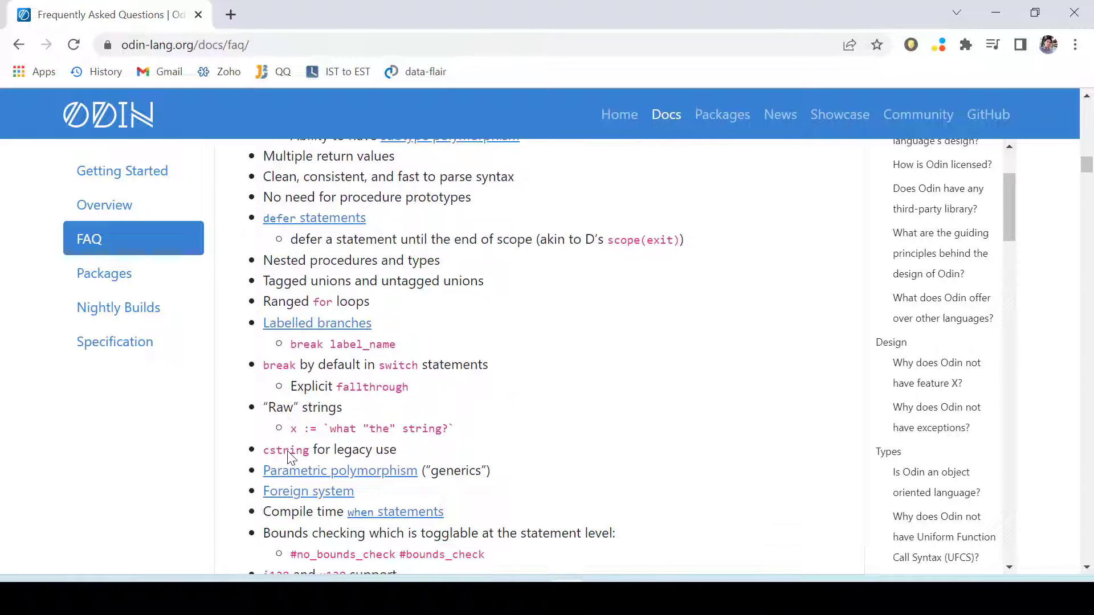
scroll(288, 458, down, 1)
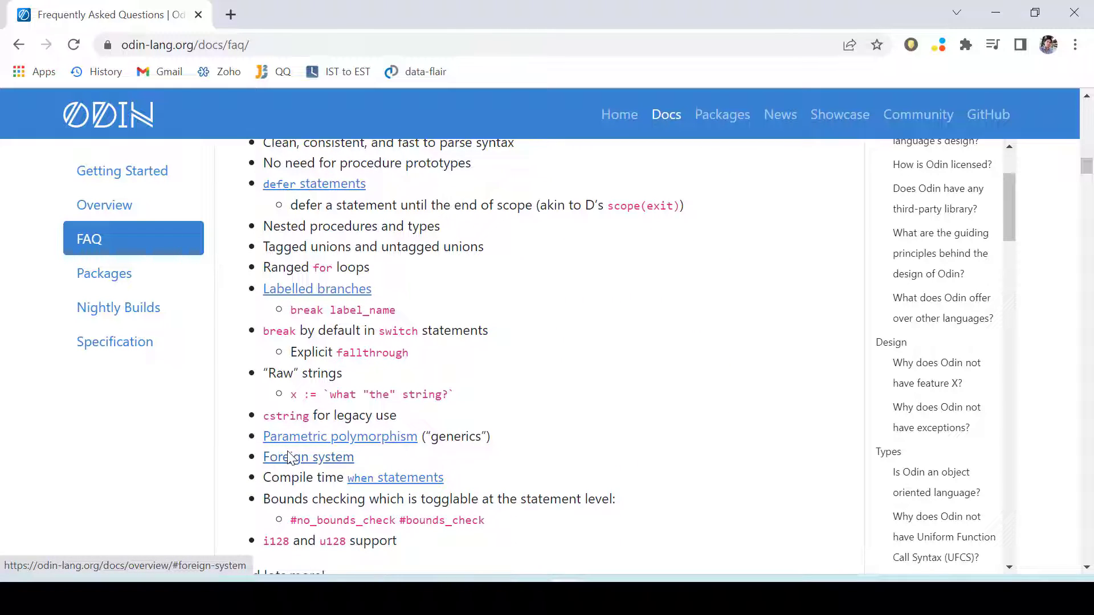
scroll(288, 458, down, 1)
scroll(289, 458, down, 1)
scroll(288, 458, down, 3)
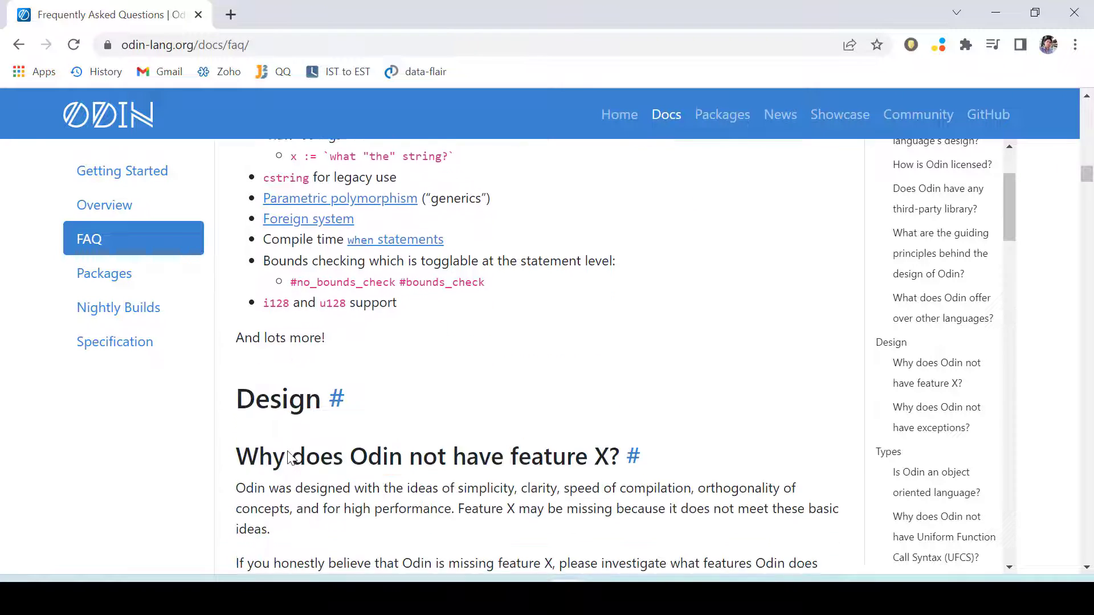
scroll(288, 458, down, 2)
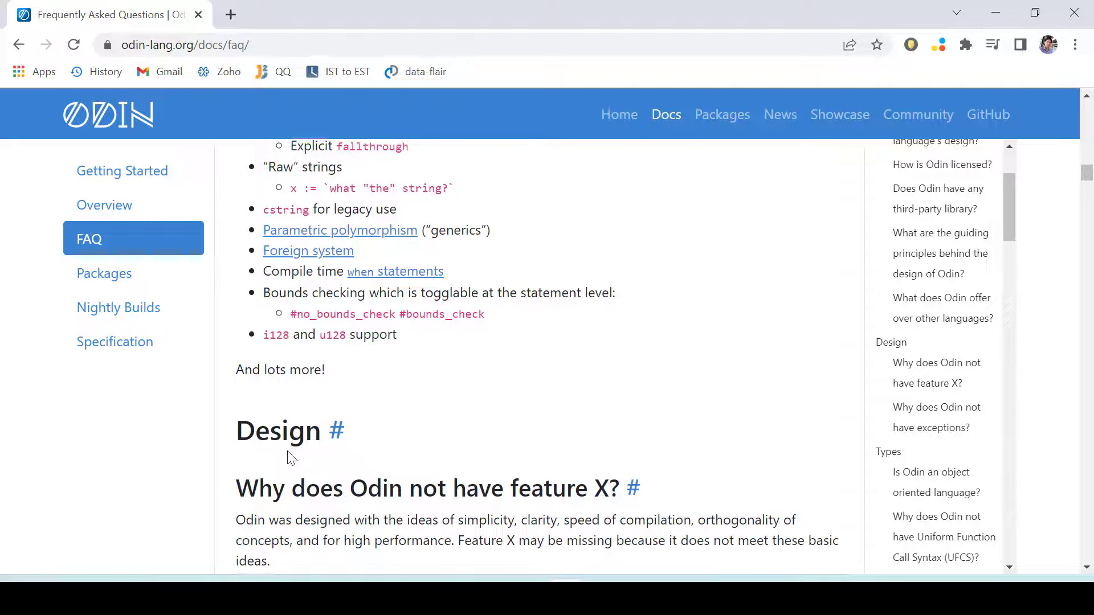
scroll(288, 459, down, 1)
scroll(289, 458, down, 2)
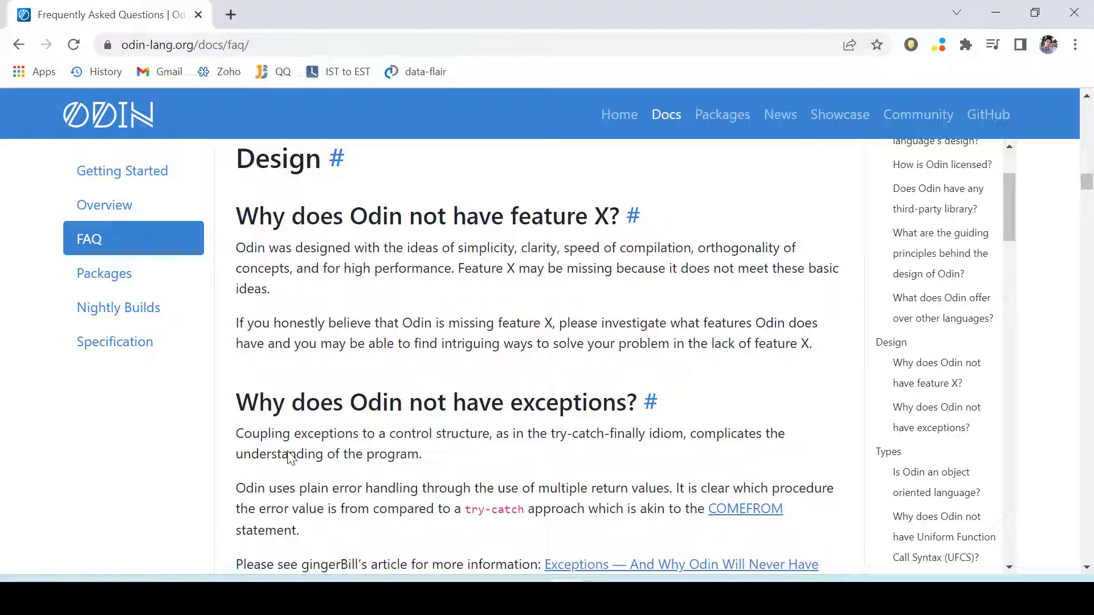
scroll(289, 458, down, 2)
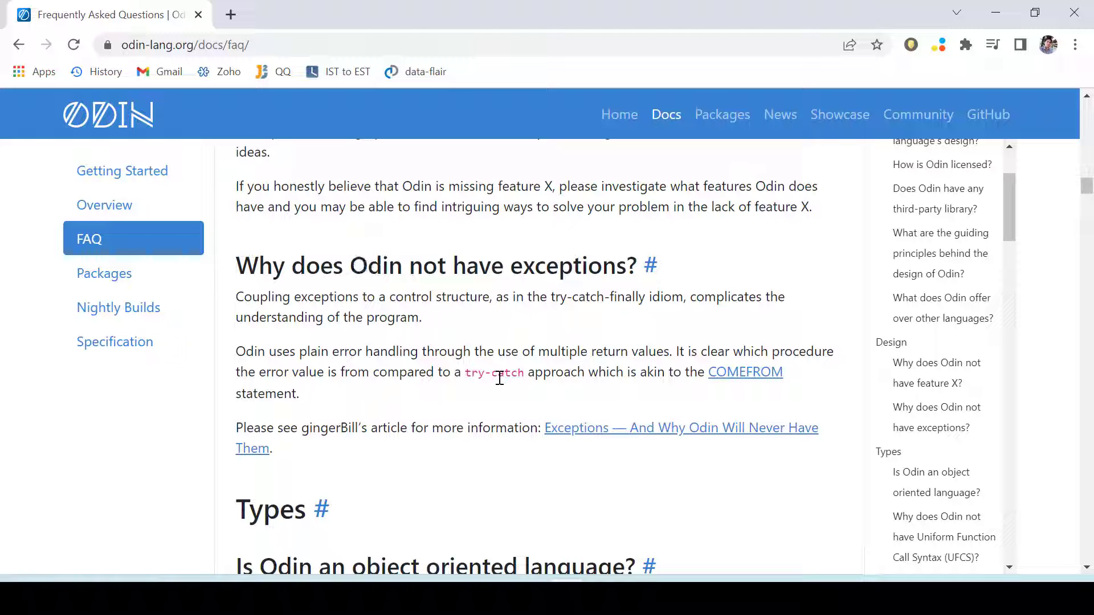
scroll(500, 376, down, 1)
scroll(499, 378, down, 2)
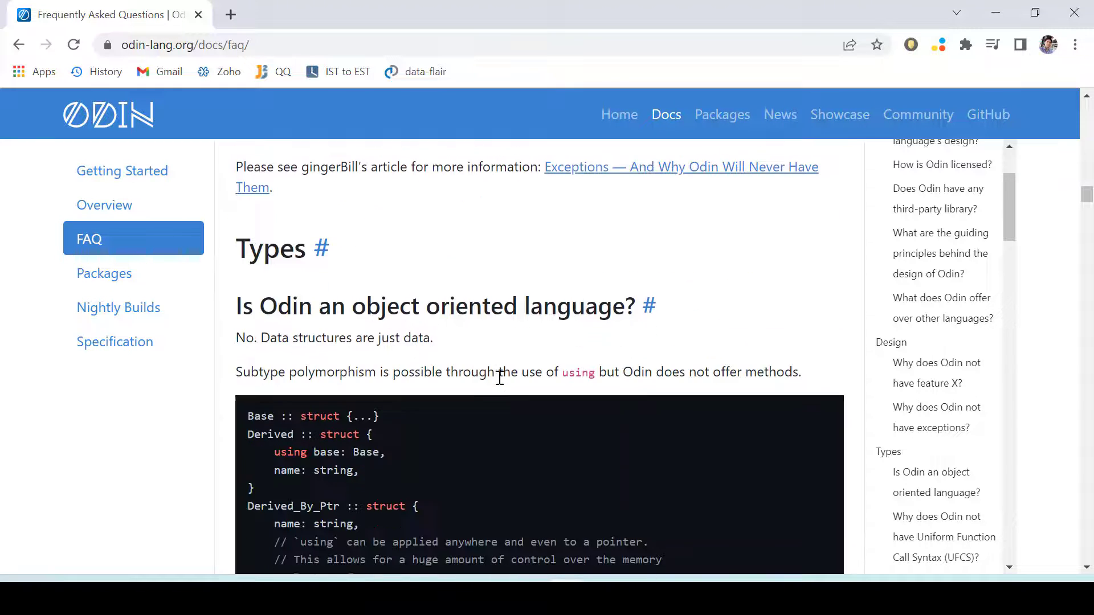
scroll(499, 377, down, 1)
scroll(499, 377, down, 3)
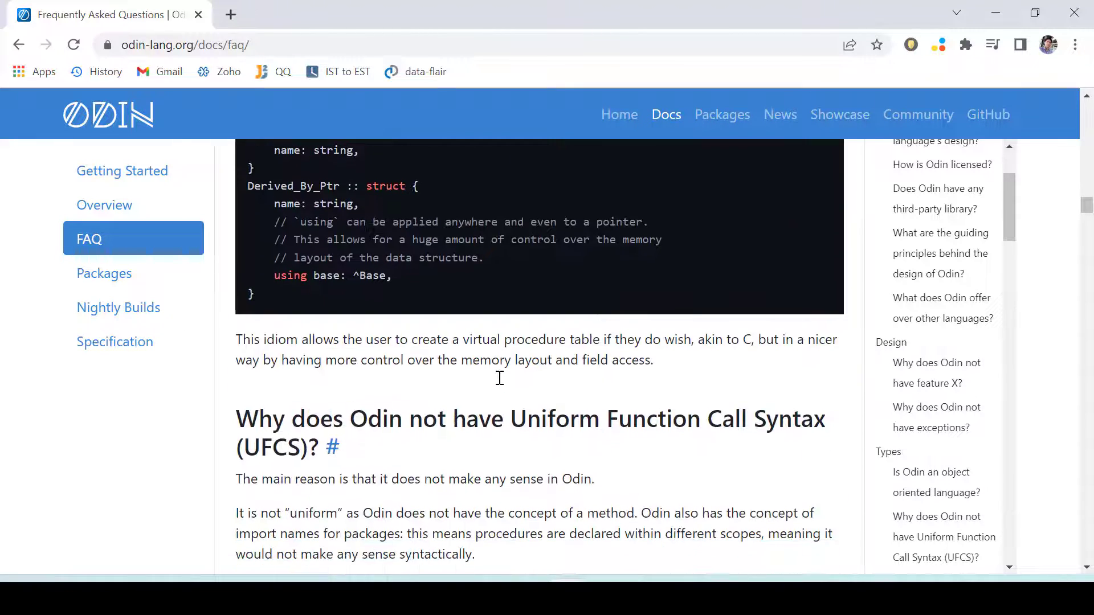
scroll(499, 377, down, 3)
scroll(500, 377, down, 3)
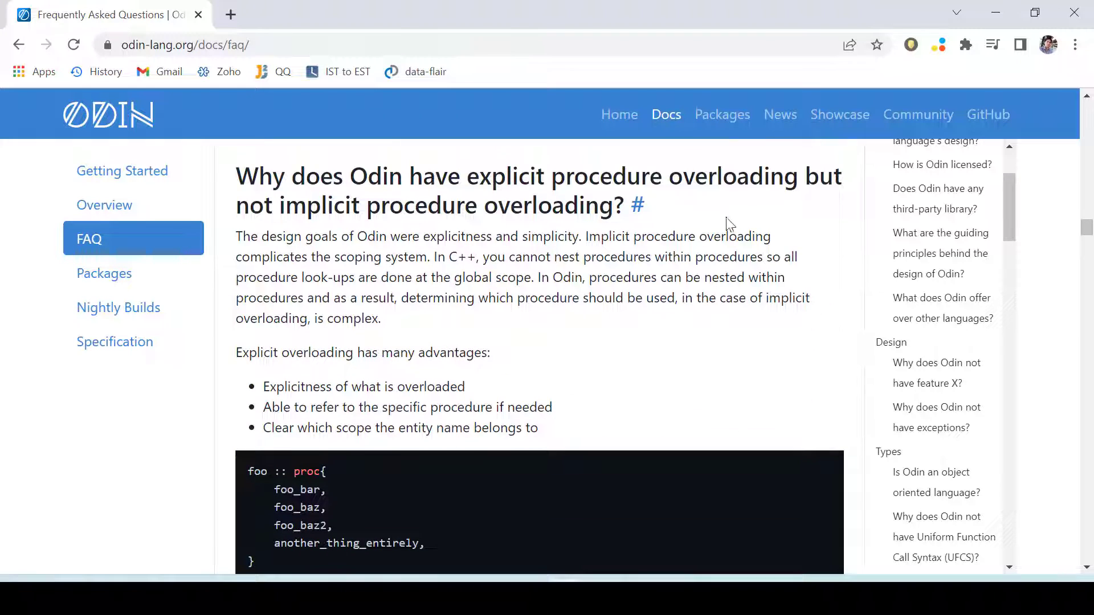
Step: Read the FAQ's procedure overloading question after the Design and Types answers
drag(368, 181, 479, 181)
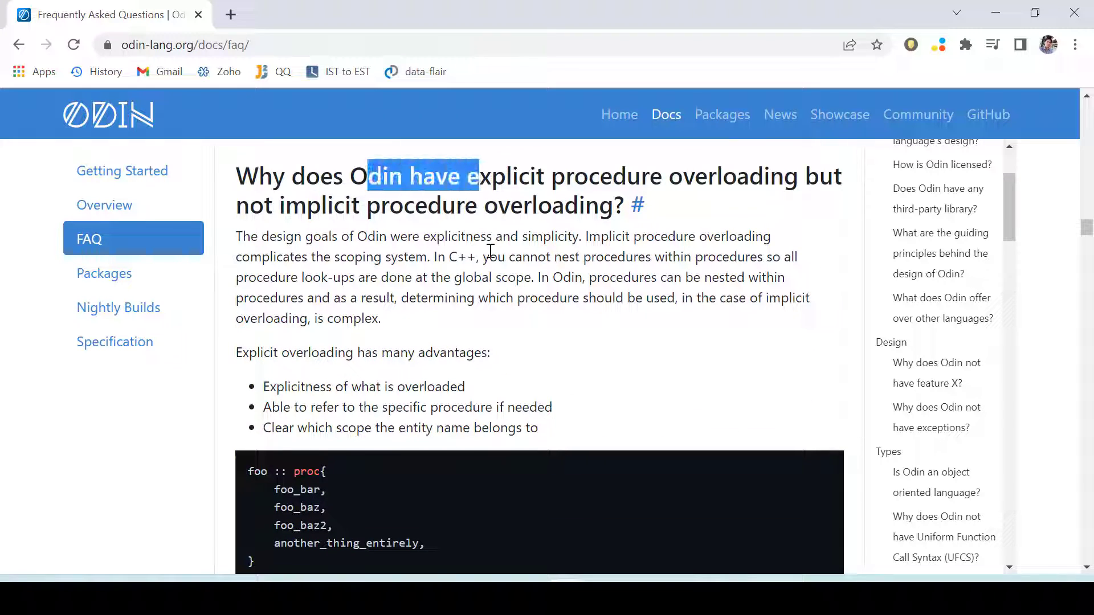
click(493, 263)
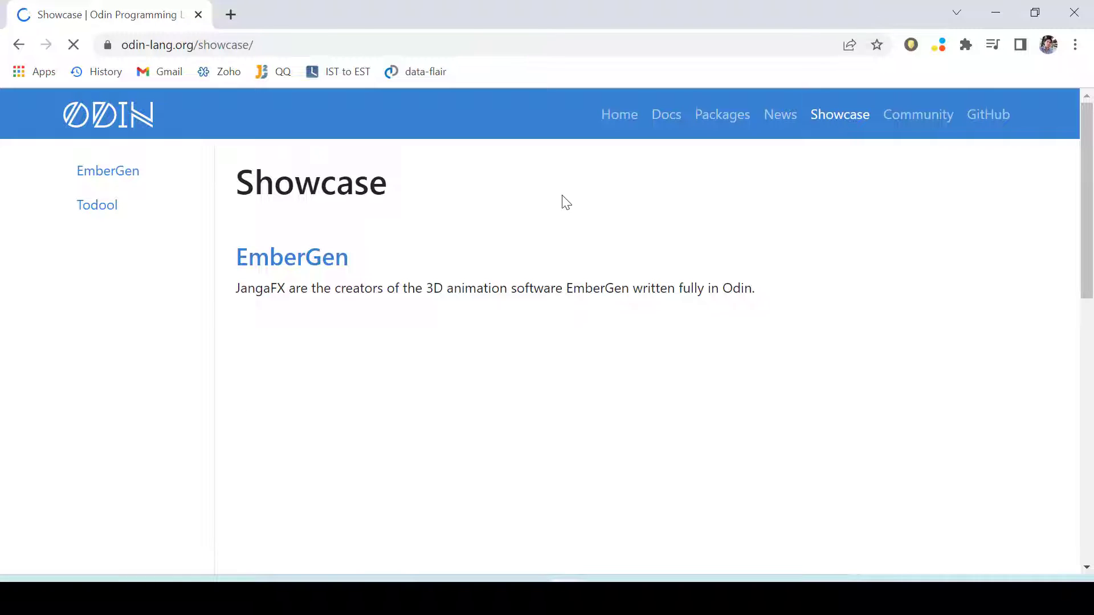
drag(1087, 208, 1091, 157)
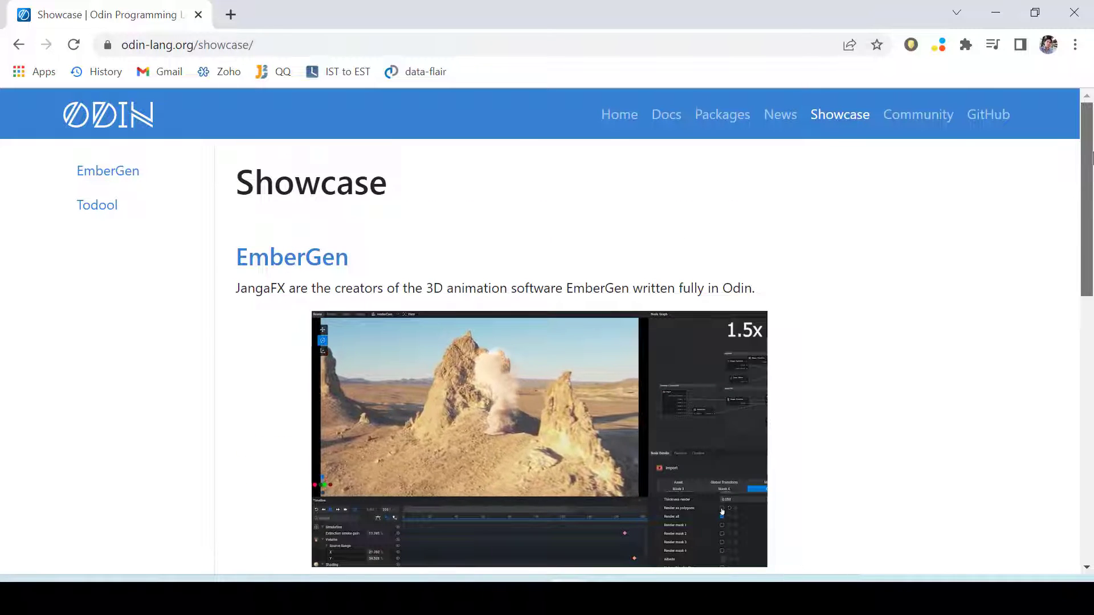
drag(1092, 156, 1091, 205)
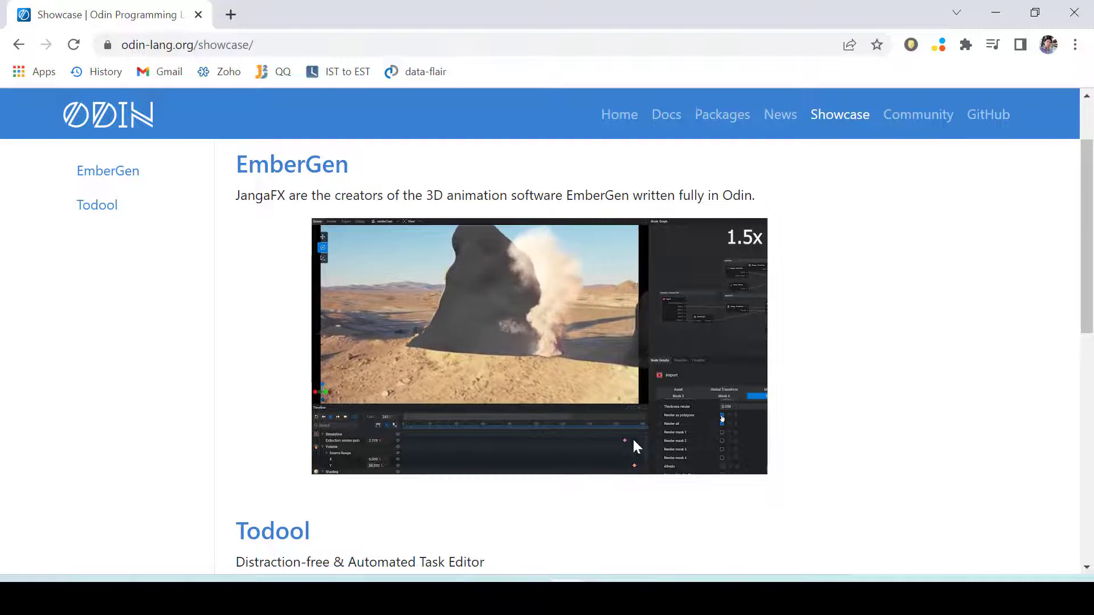
drag(1092, 273, 1092, 395)
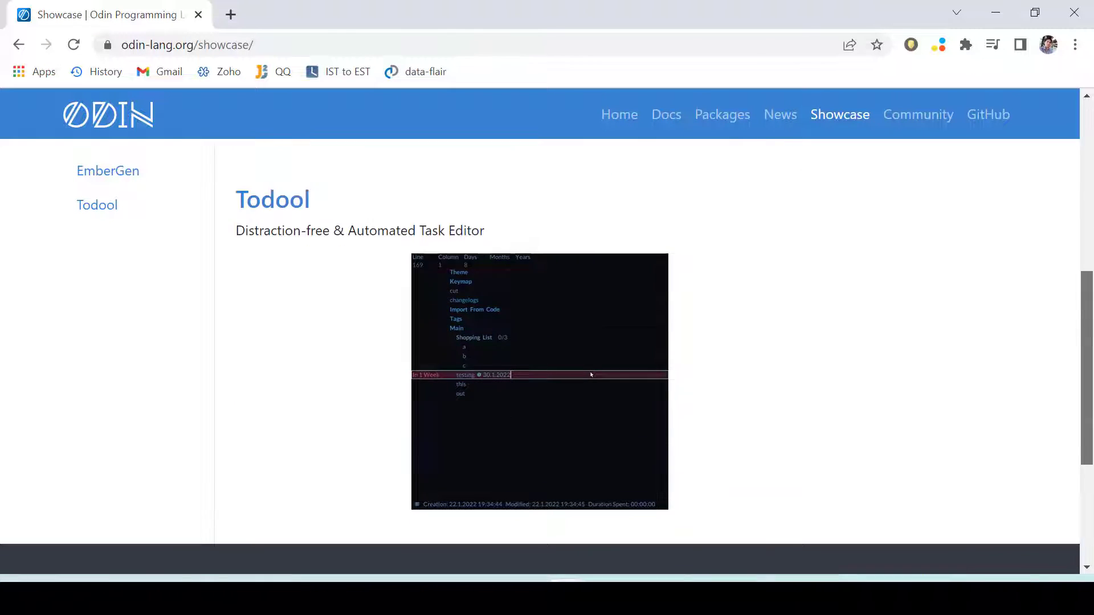
drag(1091, 396, 1090, 214)
Step: Open the EmberGen showcase page from its heading link
click(551, 244)
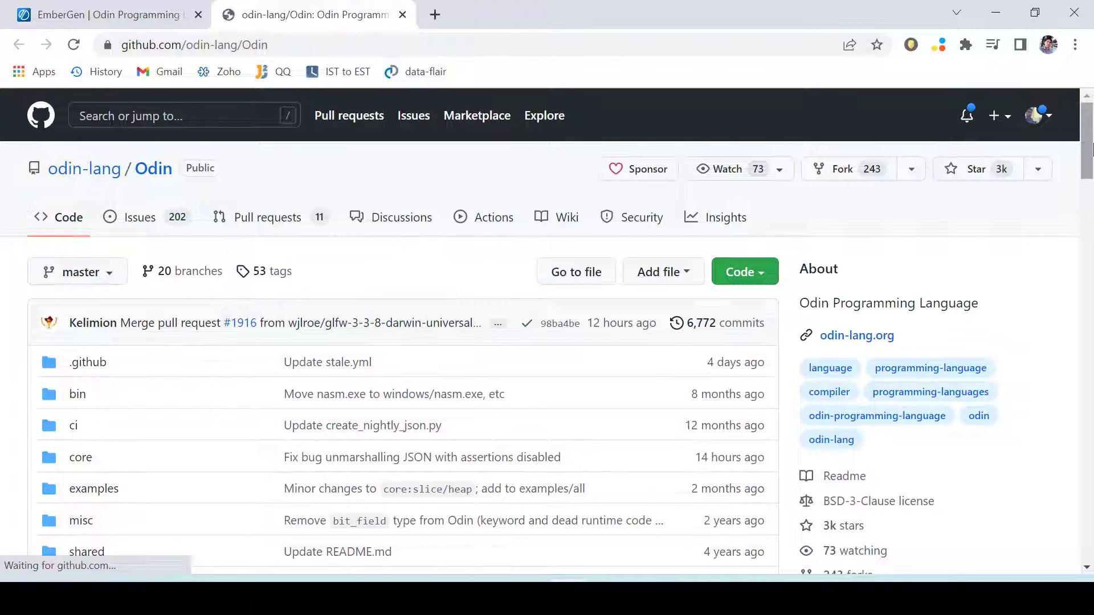
mouse_move(1086, 148)
mouse_down()
mouse_move(1088, 521)
mouse_move(1086, 197)
mouse_move(1041, 95)
mouse_up()
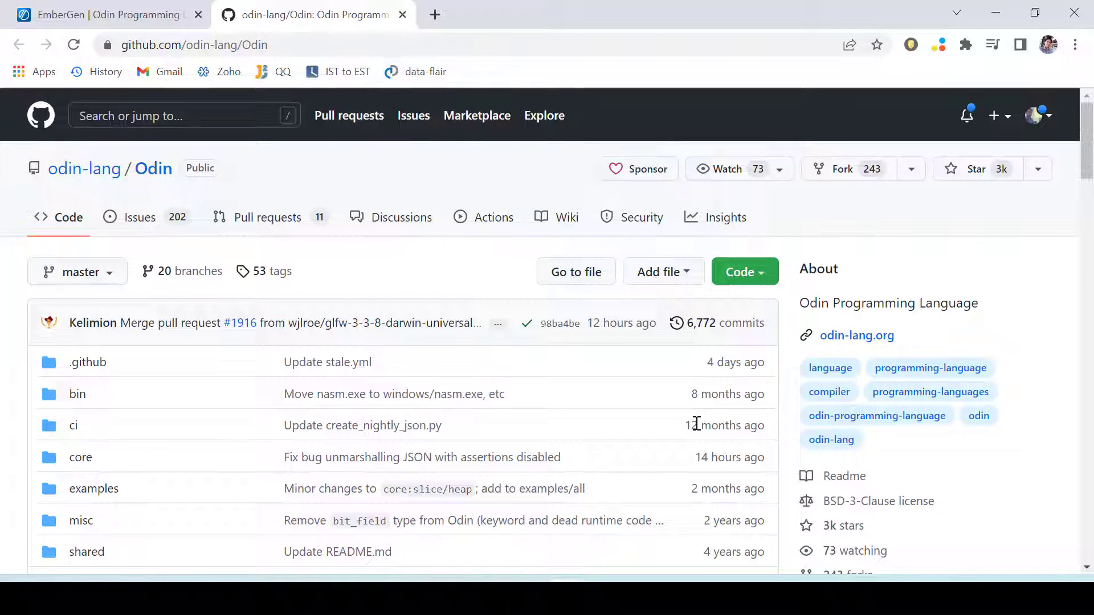